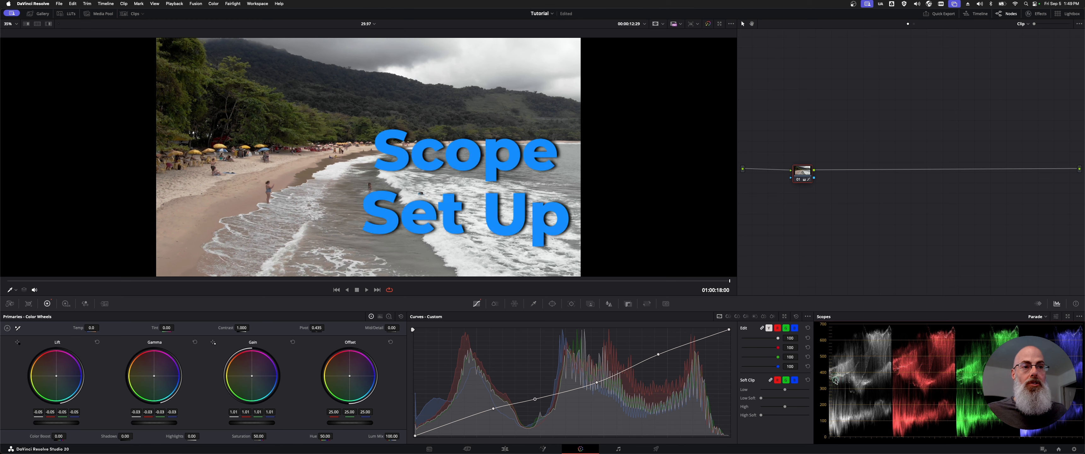
- Compare the Waveform scope with the Parade scope for the beach clip, leaving Parade displayed
{"action": "left_click", "coordinate": [835, 382]}
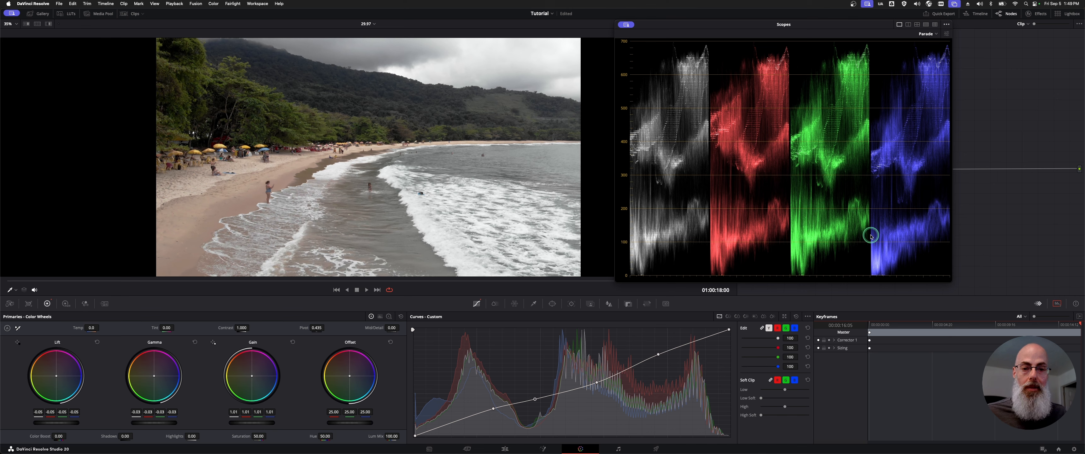
{"action": "left_click", "coordinate": [926, 35]}
{"action": "left_click", "coordinate": [931, 43]}
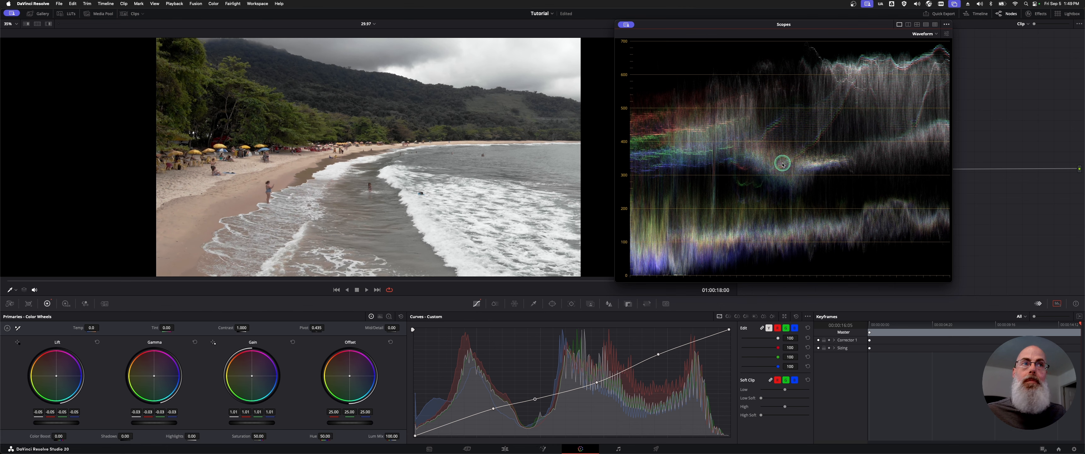
{"action": "left_click", "coordinate": [924, 33]}
{"action": "left_click", "coordinate": [927, 43]}
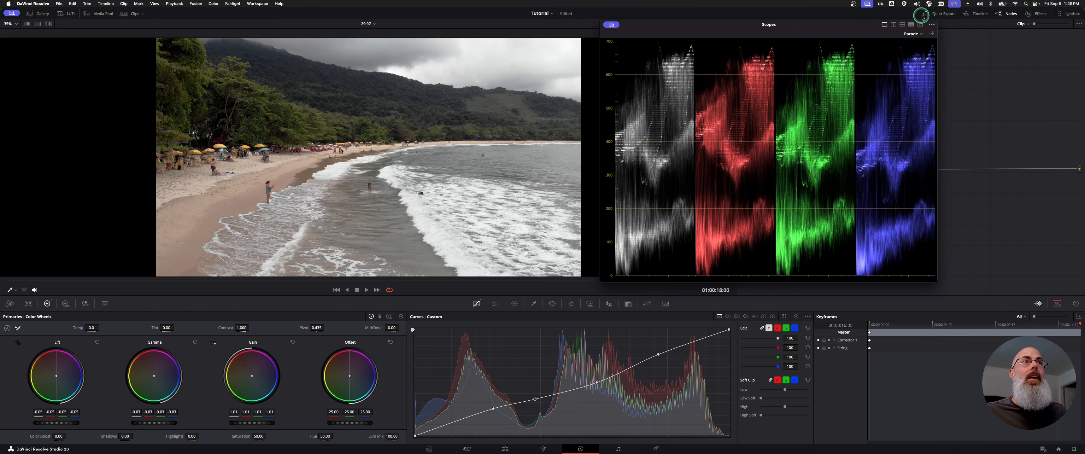
- Set the Parade scope's channel mode to YRGB, comparing it with RGB
{"action": "left_click", "coordinate": [932, 34]}
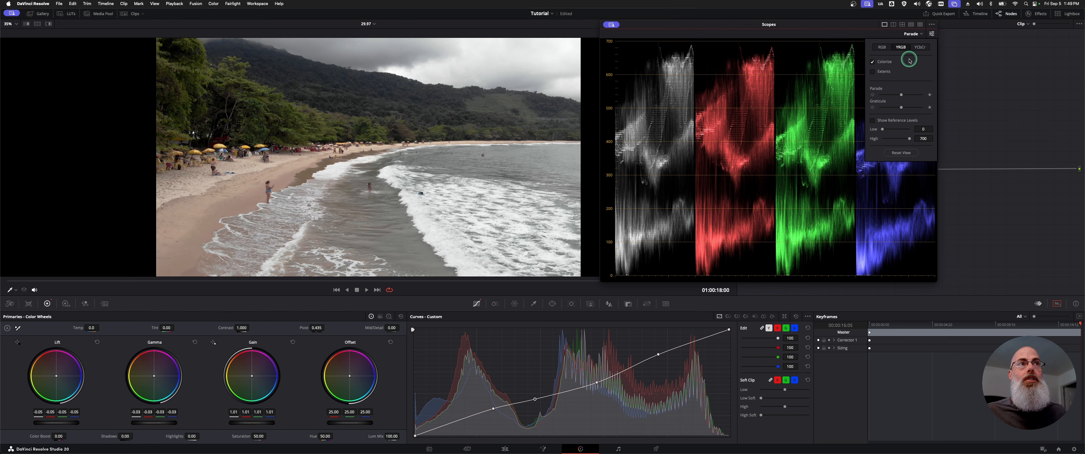
{"action": "left_click", "coordinate": [882, 47]}
{"action": "left_click", "coordinate": [901, 47]}
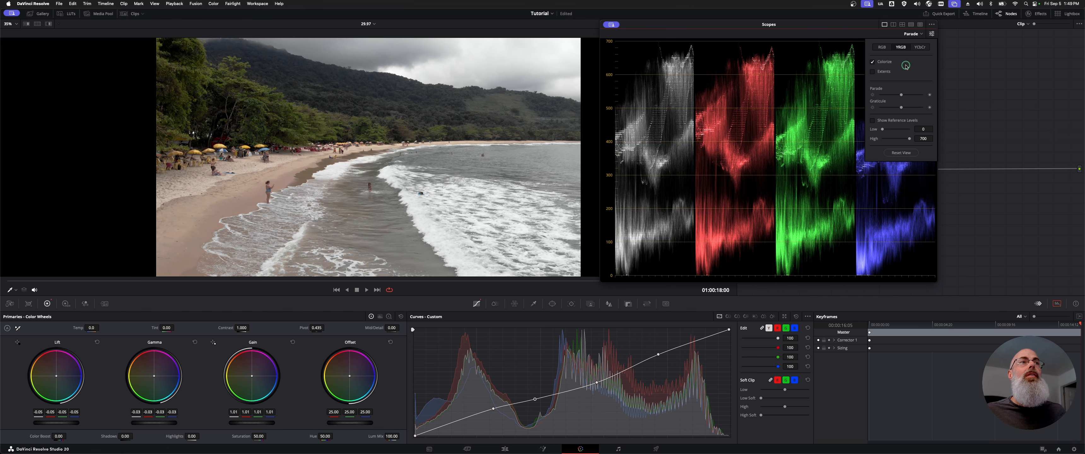
- Review the color science and timeline color space options in the project's Color Management settings, and close the settings without changes
{"action": "left_click", "coordinate": [1071, 449]}
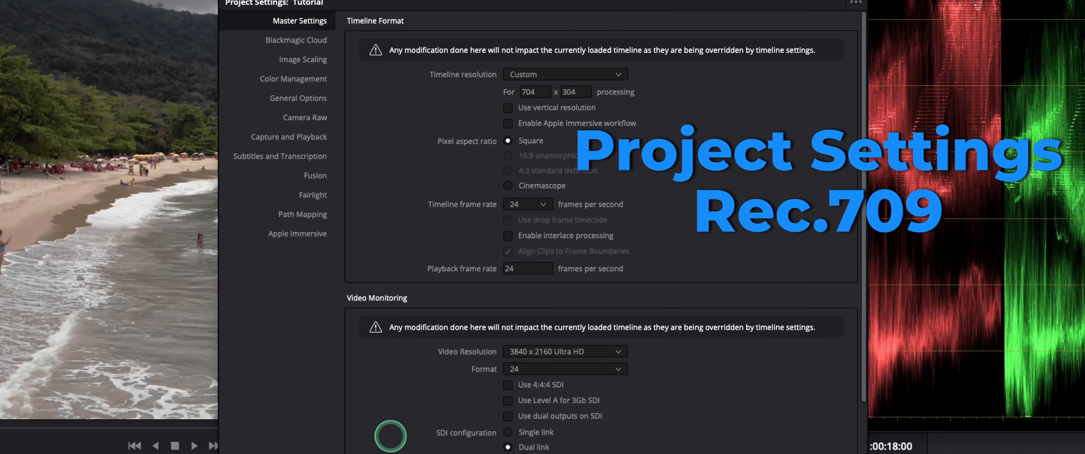
{"action": "left_click", "coordinate": [295, 77]}
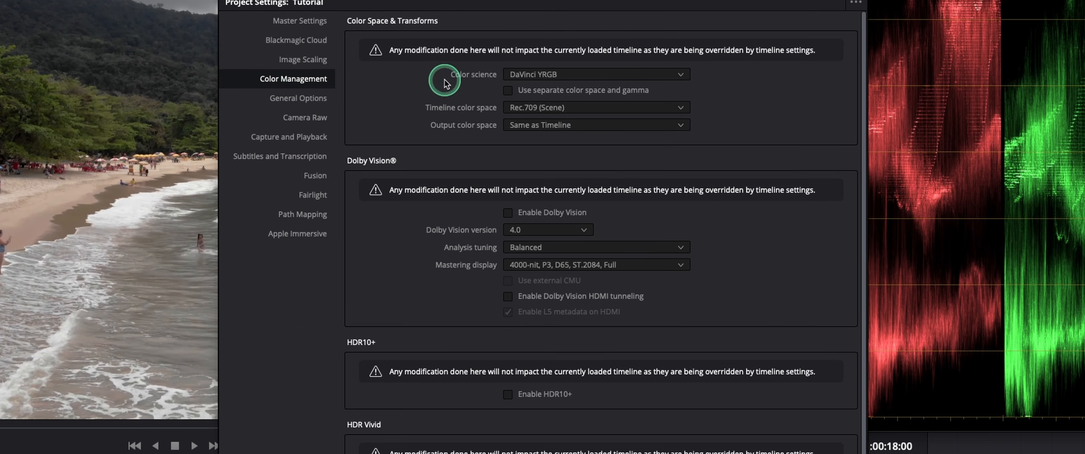
{"action": "left_click", "coordinate": [630, 75]}
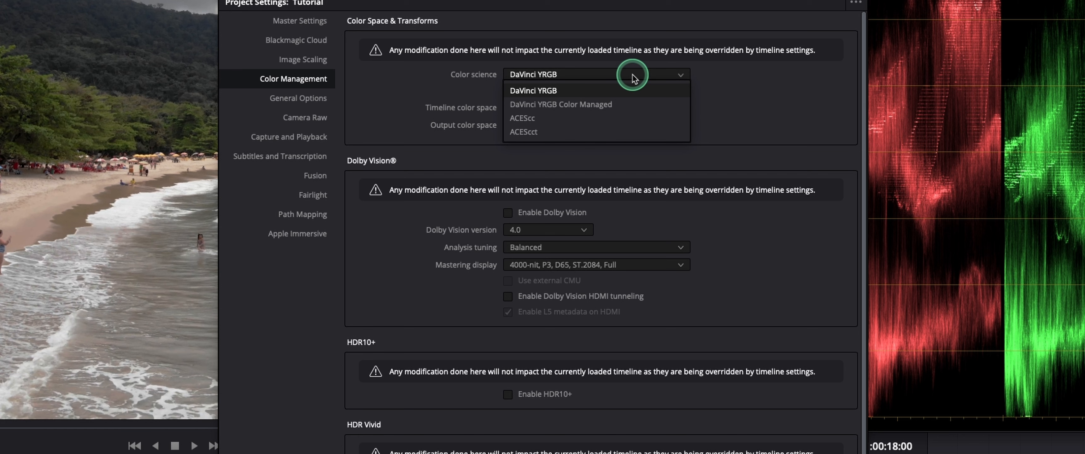
{"action": "left_click", "coordinate": [633, 76]}
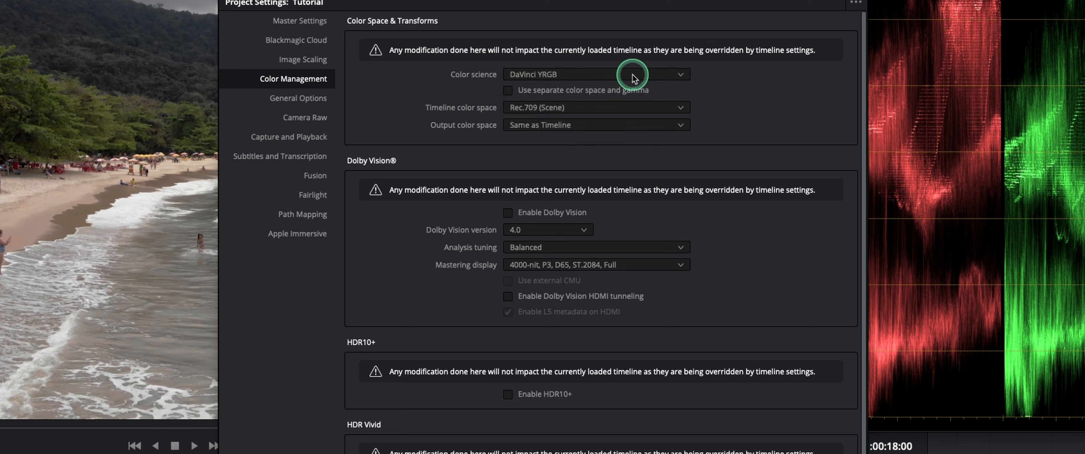
{"action": "left_click", "coordinate": [633, 76]}
{"action": "left_click", "coordinate": [633, 76]}
{"action": "left_click", "coordinate": [655, 109]}
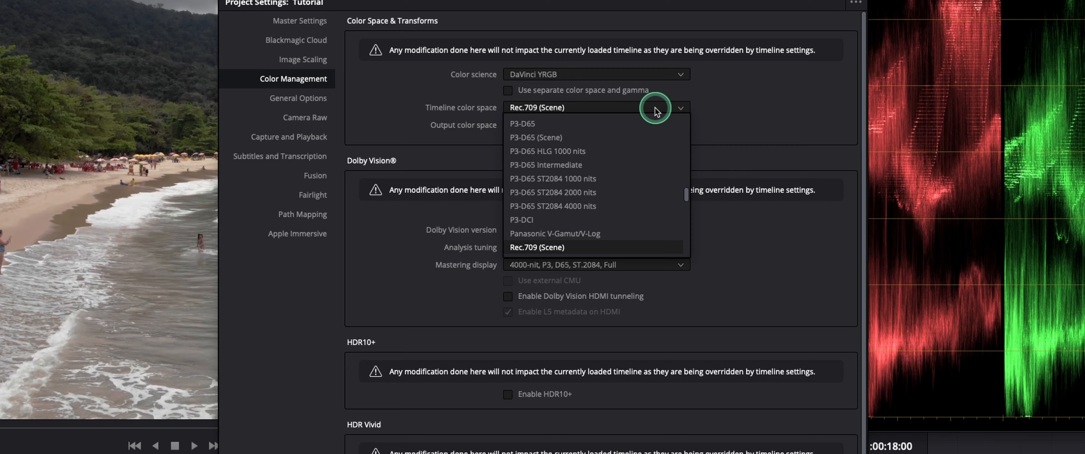
{"action": "left_click", "coordinate": [655, 109]}
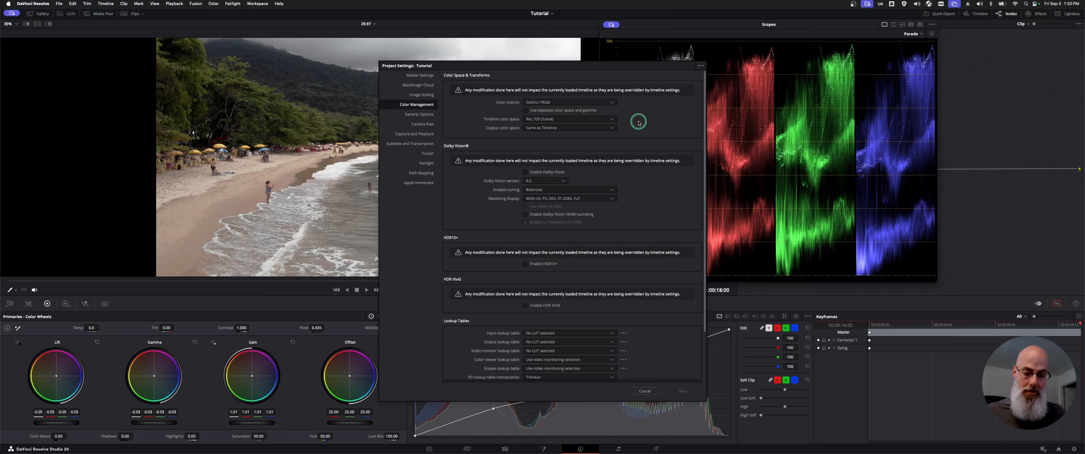
{"action": "key", "text": "Escape"}
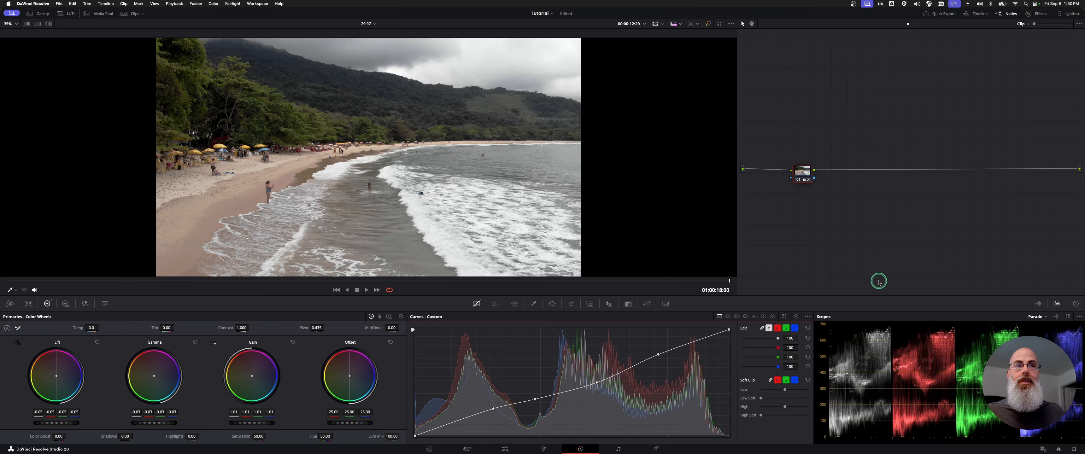
- On the grayscale gradient clip, try Lift at -0.13 and Gain at 1.62, resetting each wheel after its test
{"action": "key", "text": "Up"}
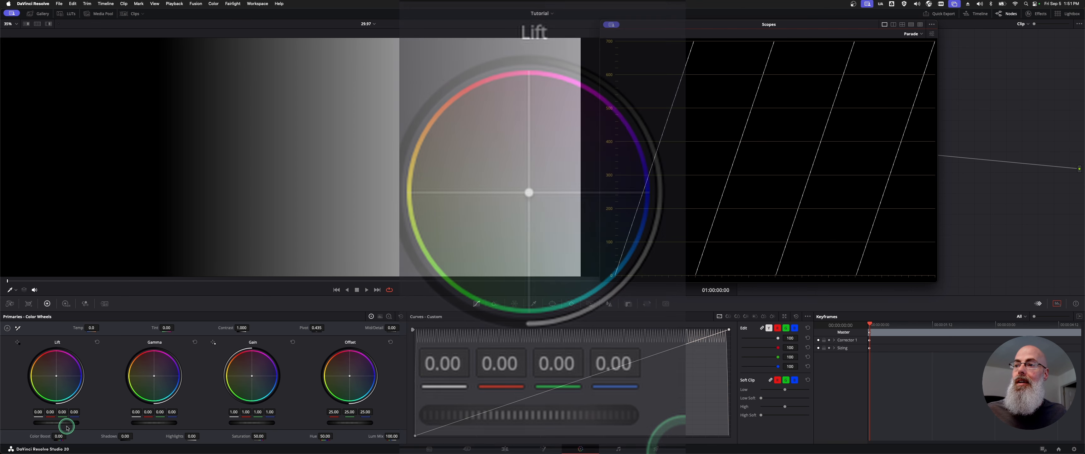
{"action": "mouse_move", "coordinate": [67, 423]}
{"action": "left_mouse_down"}
{"action": "mouse_move", "coordinate": [19, 423]}
{"action": "mouse_move", "coordinate": [540, 227]}
{"action": "mouse_move", "coordinate": [594, 229]}
{"action": "mouse_move", "coordinate": [534, 224]}
{"action": "mouse_move", "coordinate": [56, 423]}
{"action": "left_mouse_up"}
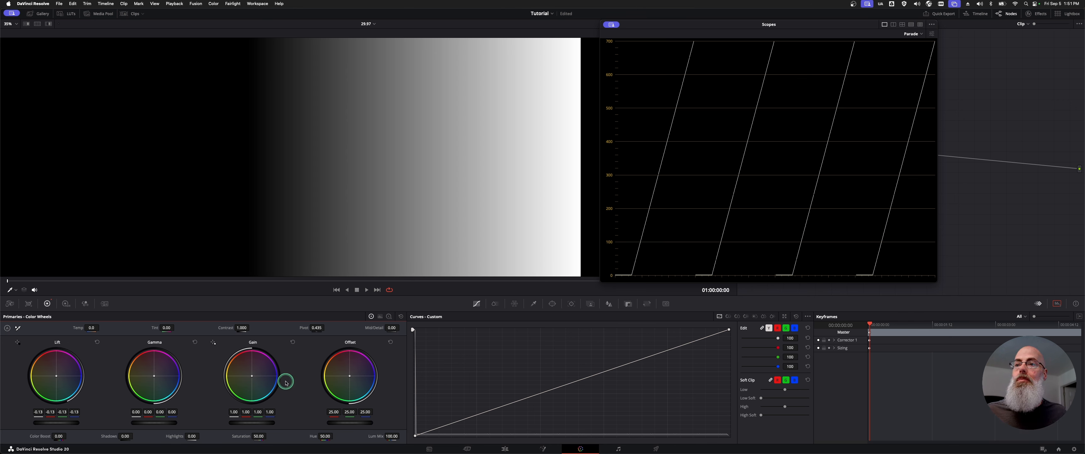
{"action": "left_click", "coordinate": [98, 343]}
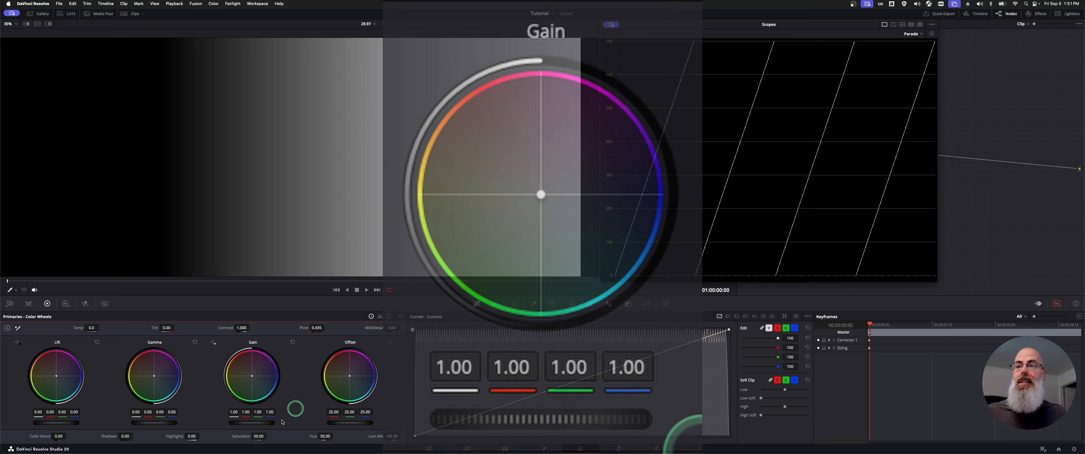
{"action": "left_click_drag", "start_coordinate": [235, 421], "coordinate": [328, 429]}
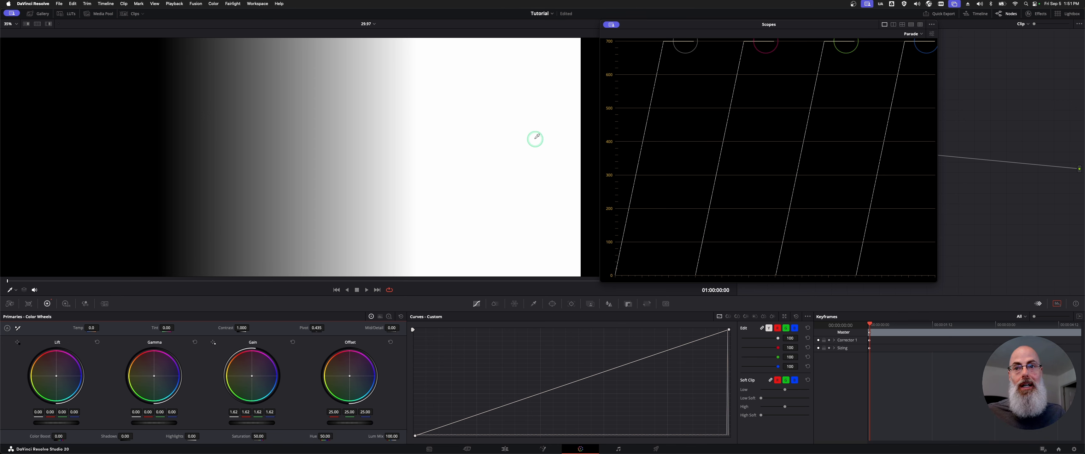
{"action": "left_click", "coordinate": [292, 342]}
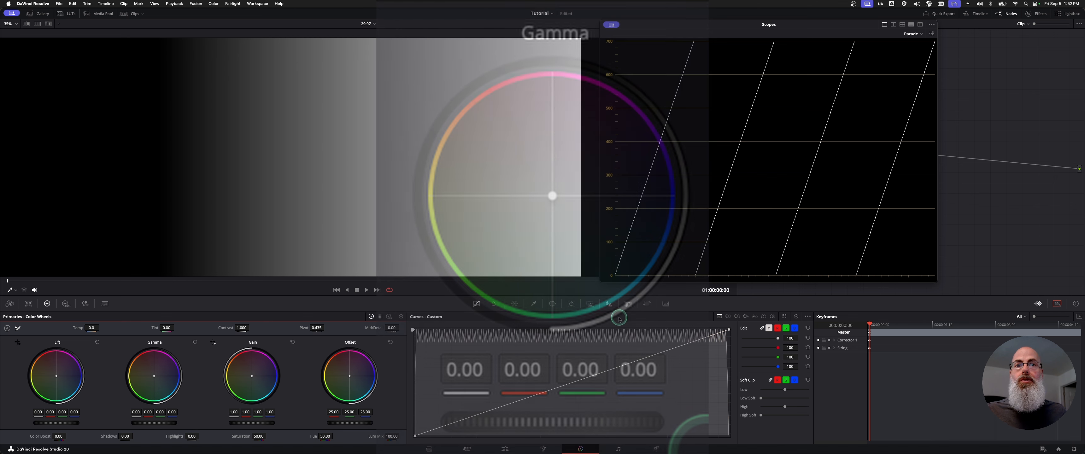
- Set the master Lift to -0.10 and the master Gain to 1.29 on the gradient clip
{"action": "left_click_drag", "start_coordinate": [73, 424], "coordinate": [57, 423]}
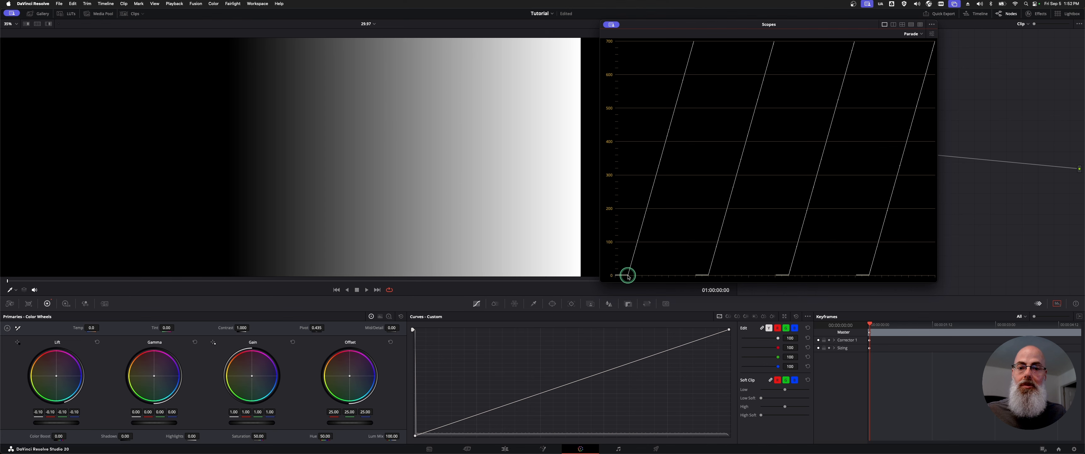
{"action": "left_click_drag", "start_coordinate": [244, 424], "coordinate": [316, 424]}
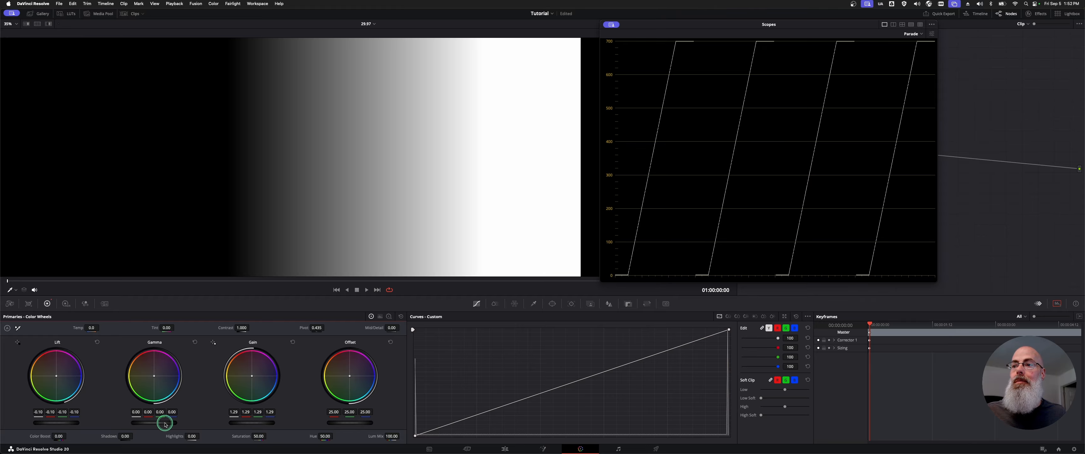
- Lower the master Gamma on the gradient clip to darken the midtones
{"action": "left_click_drag", "start_coordinate": [165, 424], "coordinate": [154, 424]}
{"action": "left_click_drag", "start_coordinate": [154, 424], "coordinate": [137, 424]}
{"action": "left_click_drag", "start_coordinate": [137, 424], "coordinate": [118, 424]}
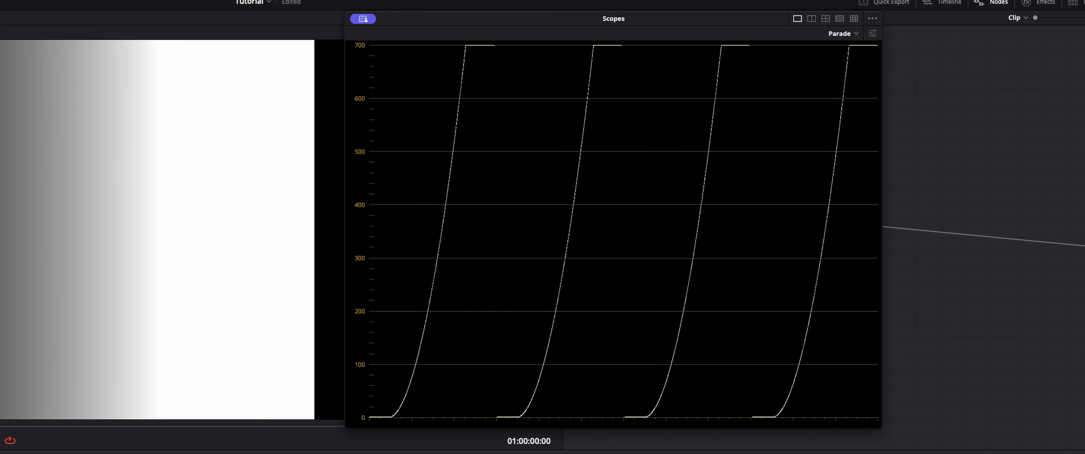
{"action": "mouse_move", "coordinate": [308, 451]}
{"action": "left_mouse_down"}
{"action": "mouse_move", "coordinate": [362, 451]}
{"action": "mouse_move", "coordinate": [505, 413]}
{"action": "mouse_move", "coordinate": [306, 451]}
{"action": "left_mouse_up"}
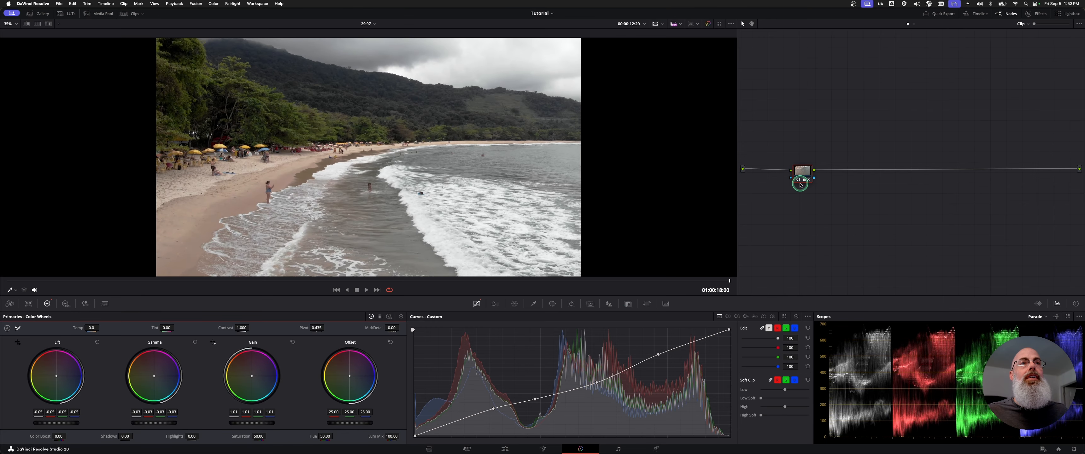
- Reset the grade on the beach clip's node and reposition the node midway down the graph
{"action": "right_click", "coordinate": [801, 185]}
{"action": "left_click", "coordinate": [826, 252]}
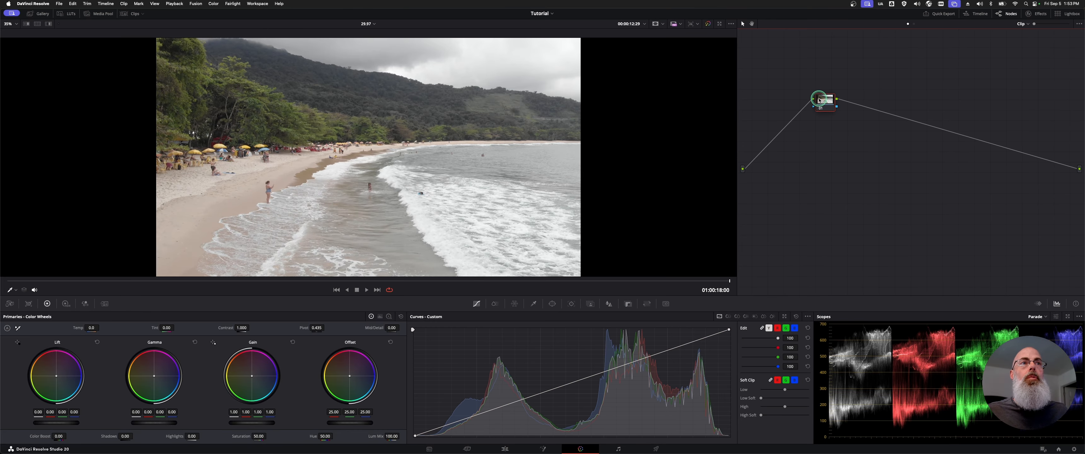
{"action": "left_click_drag", "start_coordinate": [819, 100], "coordinate": [828, 197]}
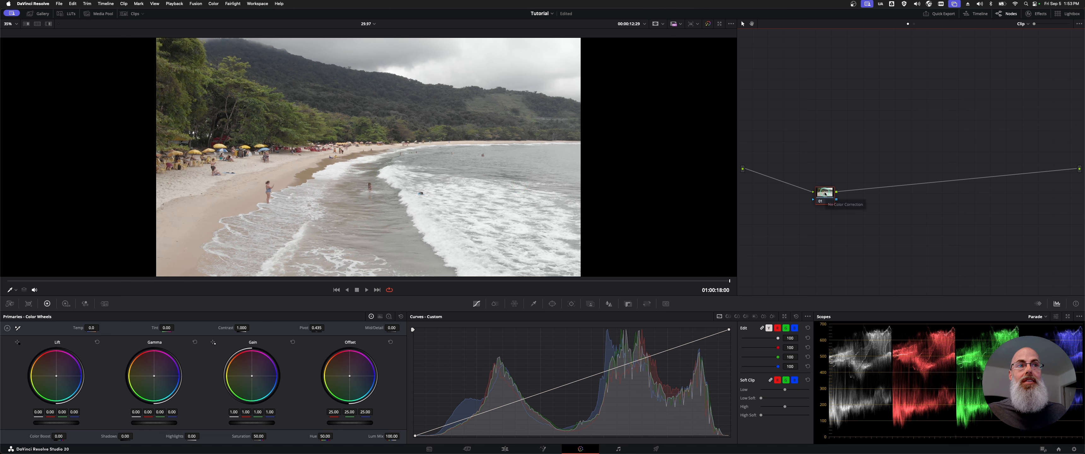
{"action": "left_click_drag", "start_coordinate": [825, 194], "coordinate": [823, 166]}
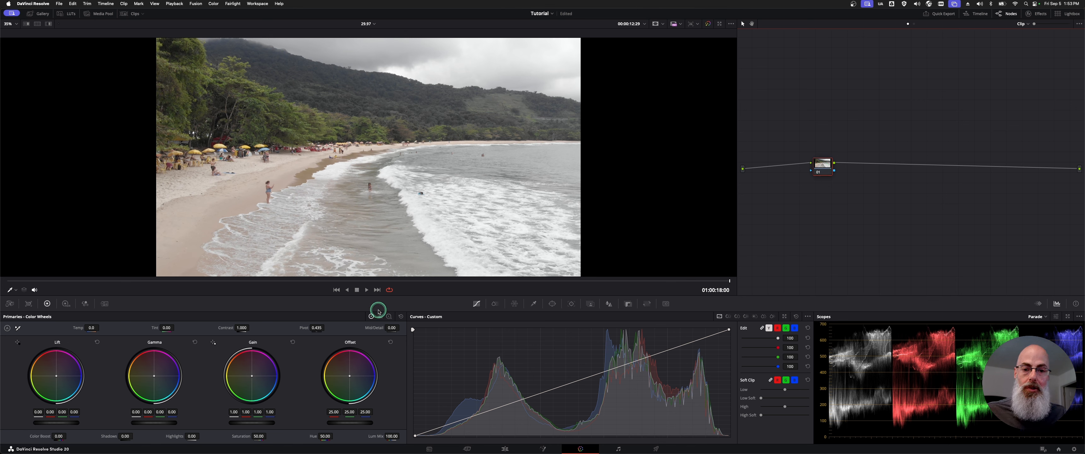
- Try darkening the beach clip with one lowered point on the custom curve, and reset the node grade
{"action": "left_click_drag", "start_coordinate": [507, 408], "coordinate": [550, 405]}
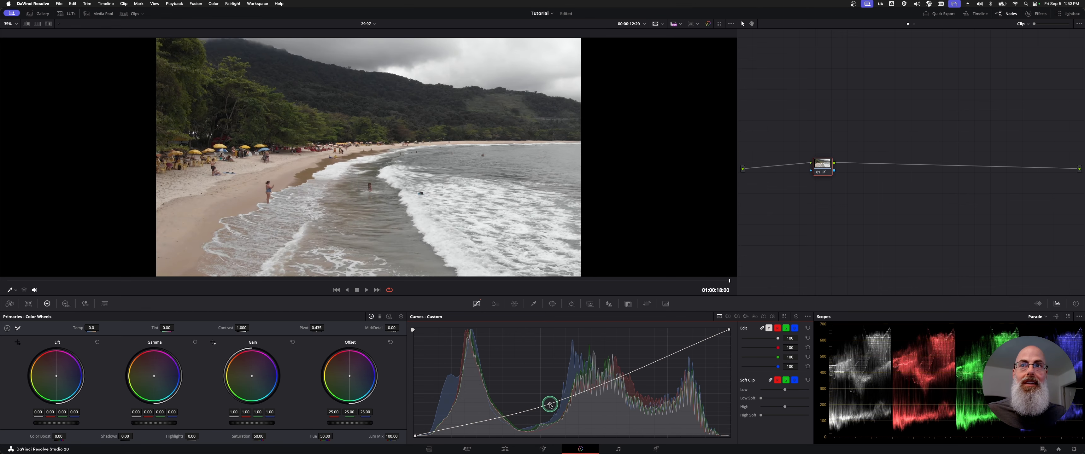
{"action": "right_click", "coordinate": [818, 170]}
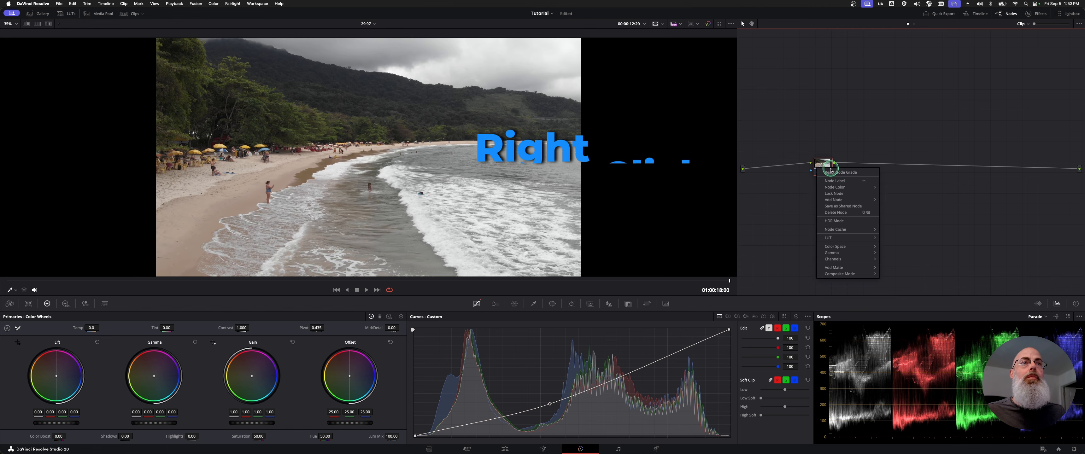
{"action": "left_click", "coordinate": [841, 172]}
- Open the scopes in a floating window beside the viewer and keep Display Qualifier Focus enabled
{"action": "key", "text": "super+shift+w"}
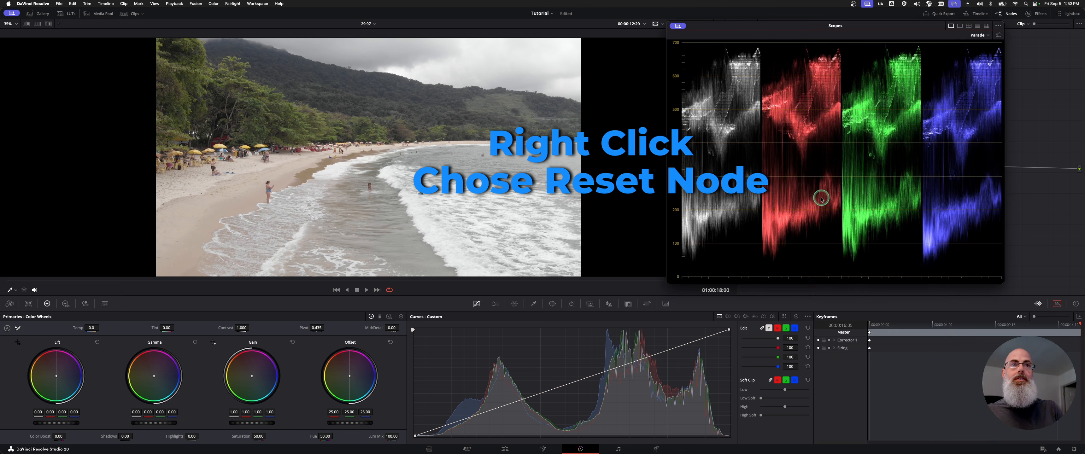
{"action": "left_click_drag", "start_coordinate": [790, 21], "coordinate": [724, 21]}
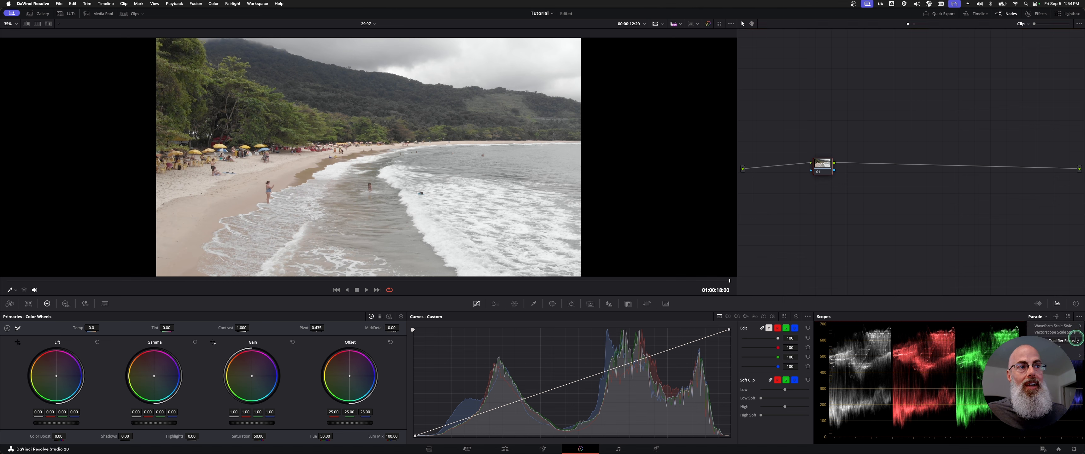
{"action": "left_click", "coordinate": [1075, 342]}
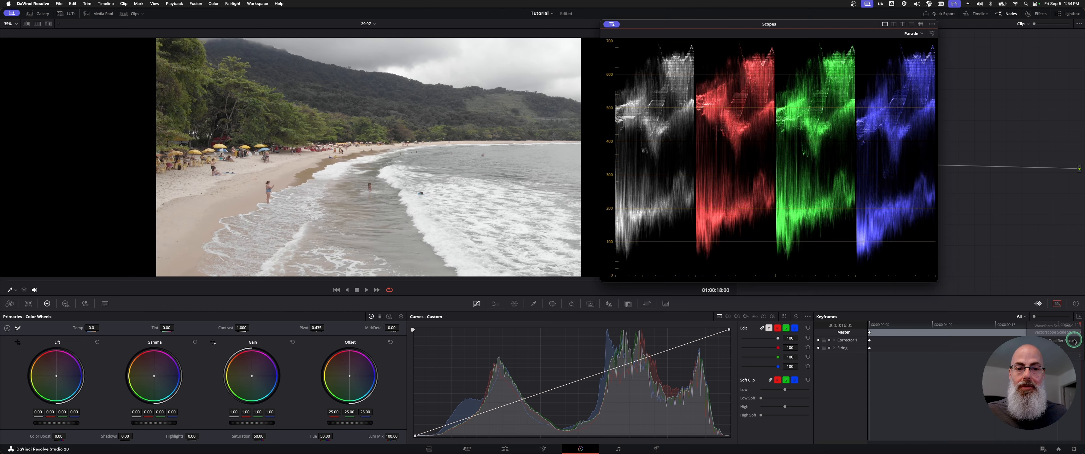
{"action": "left_click", "coordinate": [932, 24]}
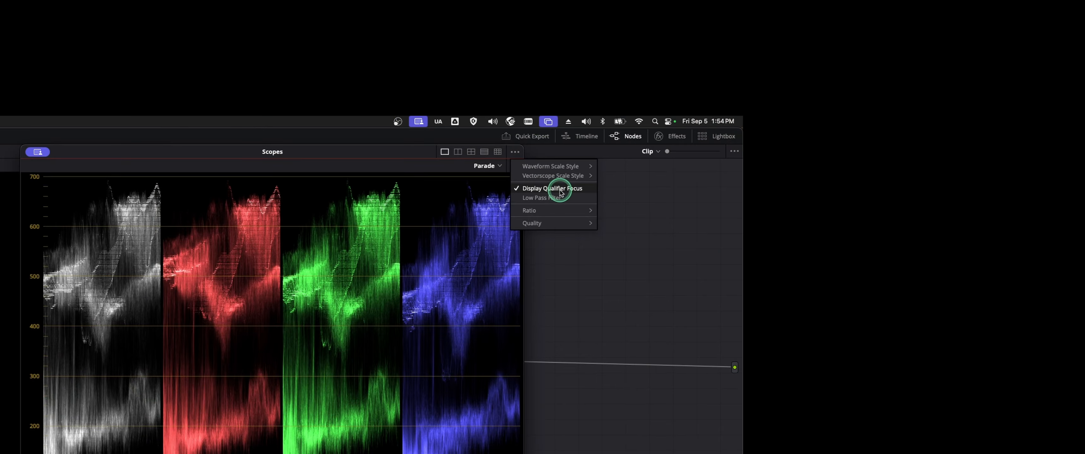
{"action": "left_click", "coordinate": [560, 189]}
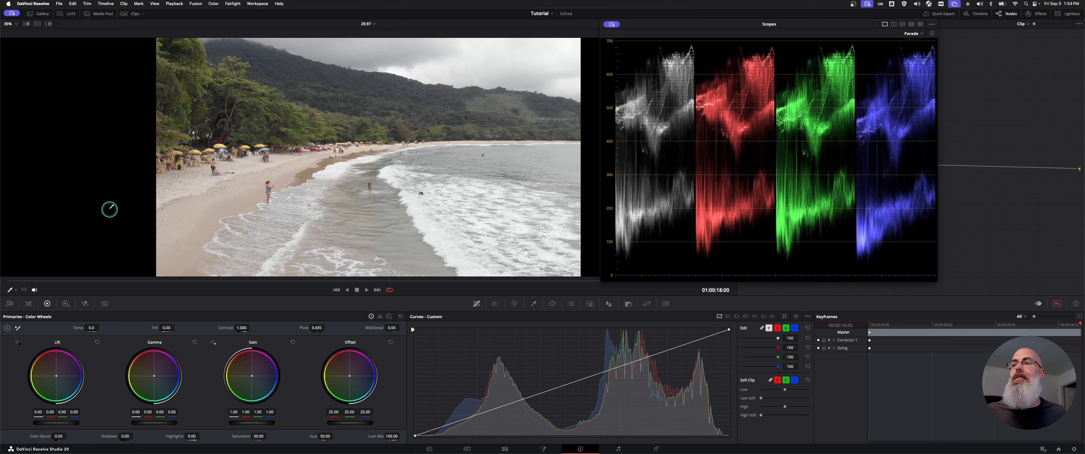
- Switch the viewer's on-screen control to Qualifier and locate the darkest shadows under the beach trees on the Parade scope
{"action": "left_click", "coordinate": [15, 290]}
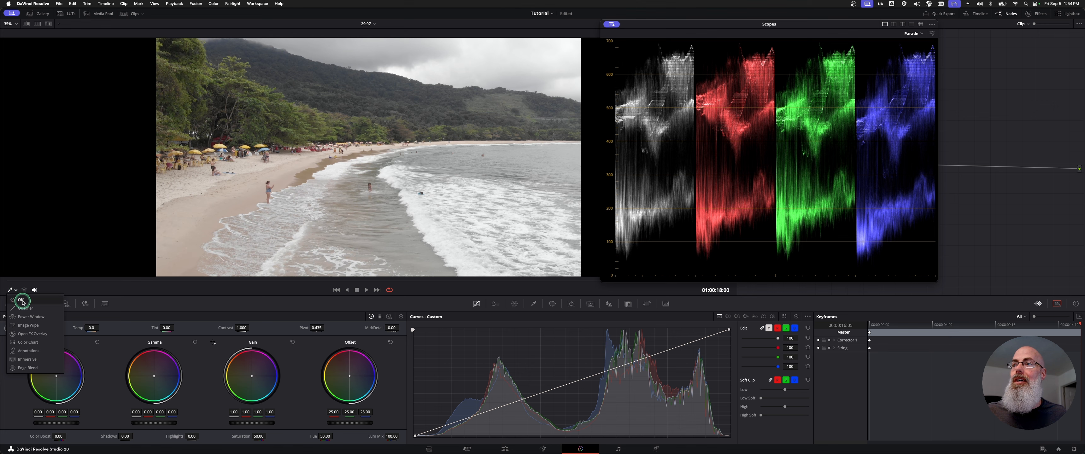
{"action": "left_click", "coordinate": [42, 310]}
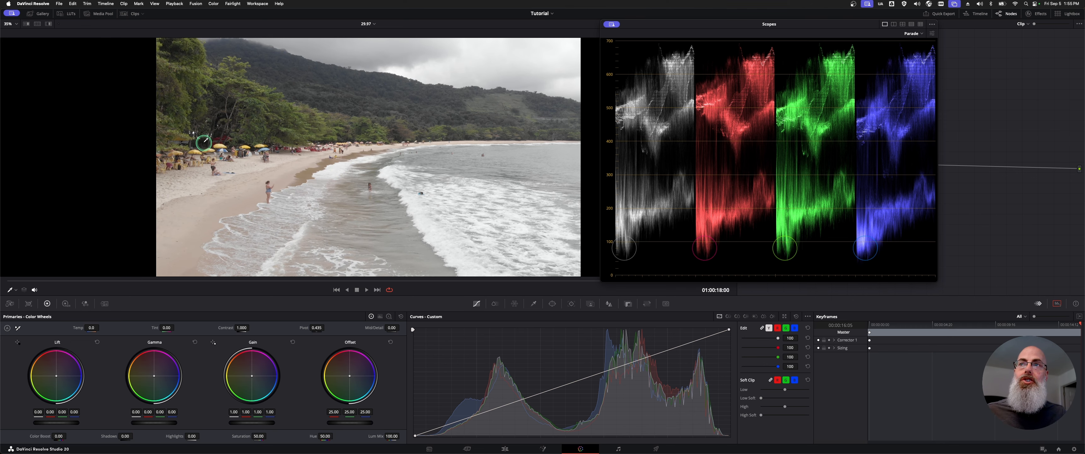
{"action": "scroll", "coordinate": [204, 142], "scroll_direction": "up", "scroll_amount": 6}
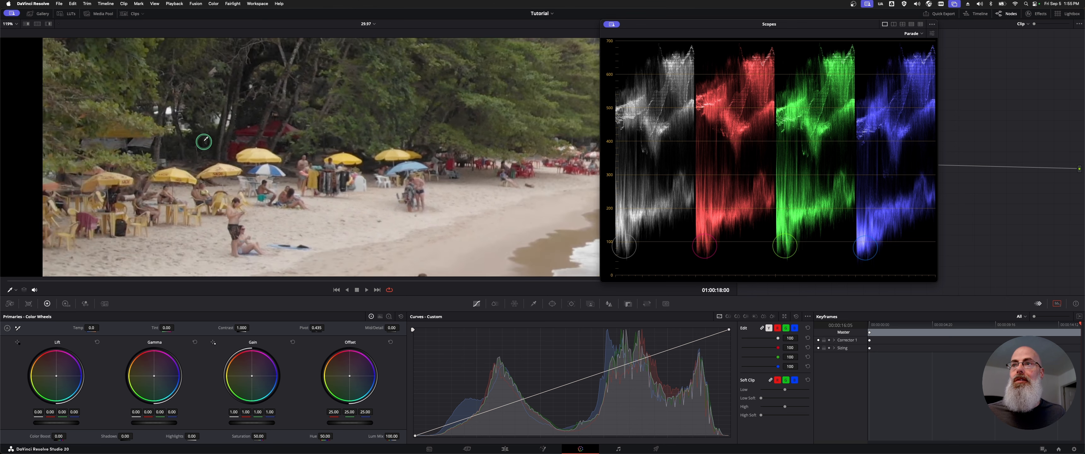
{"action": "scroll", "coordinate": [204, 142], "scroll_direction": "down", "scroll_amount": 5}
{"action": "scroll", "coordinate": [203, 142], "scroll_direction": "up", "scroll_amount": 3}
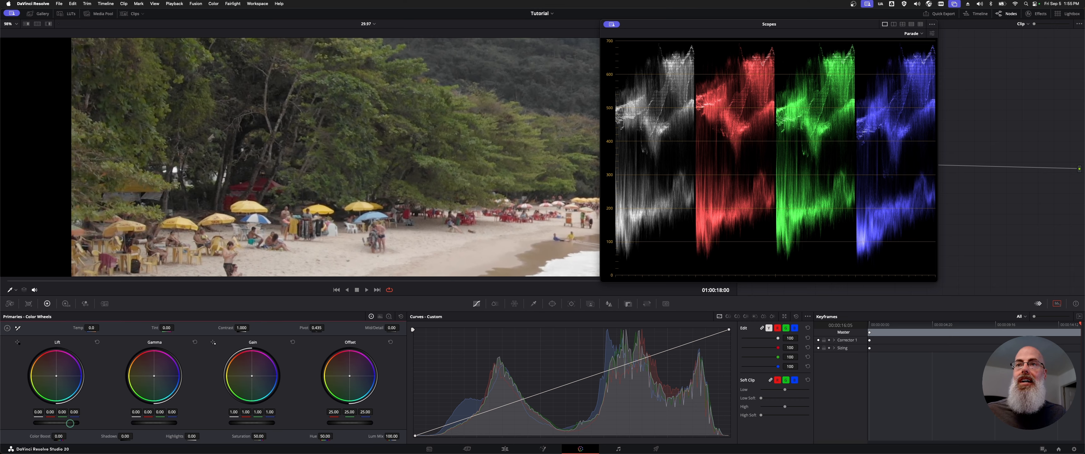
- Try darkening the beach clip's shadows with Lift at -0.13 and with a slight decrease of about -0.03, resetting Lift after each trial
{"action": "left_click_drag", "start_coordinate": [70, 424], "coordinate": [24, 422]}
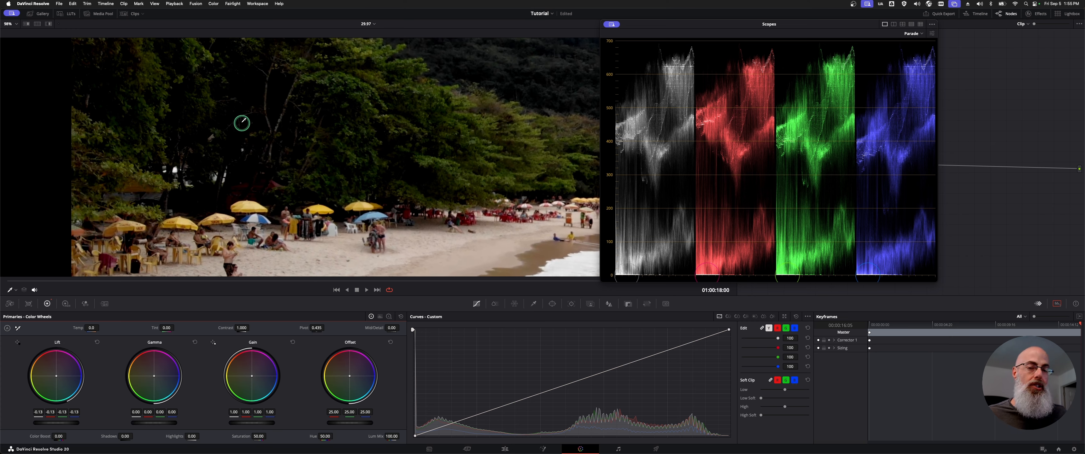
{"action": "left_click", "coordinate": [101, 343]}
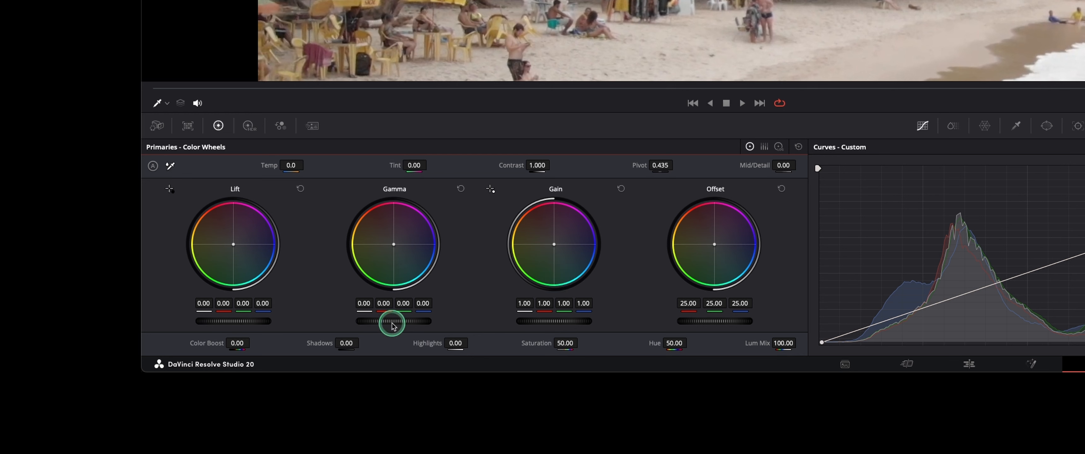
{"action": "left_click_drag", "start_coordinate": [230, 320], "coordinate": [242, 305]}
{"action": "key", "text": "super+d"}
{"action": "key", "text": "super+d"}
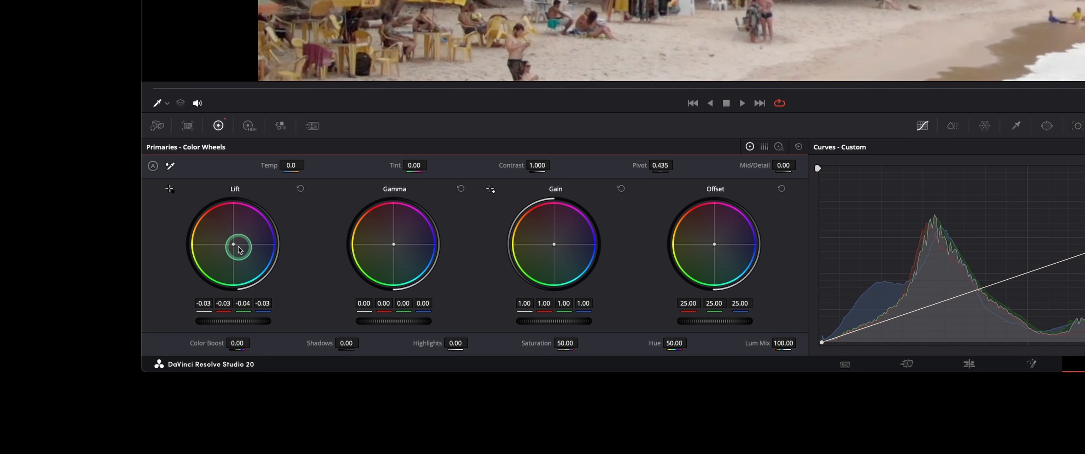
{"action": "left_click", "coordinate": [300, 188]}
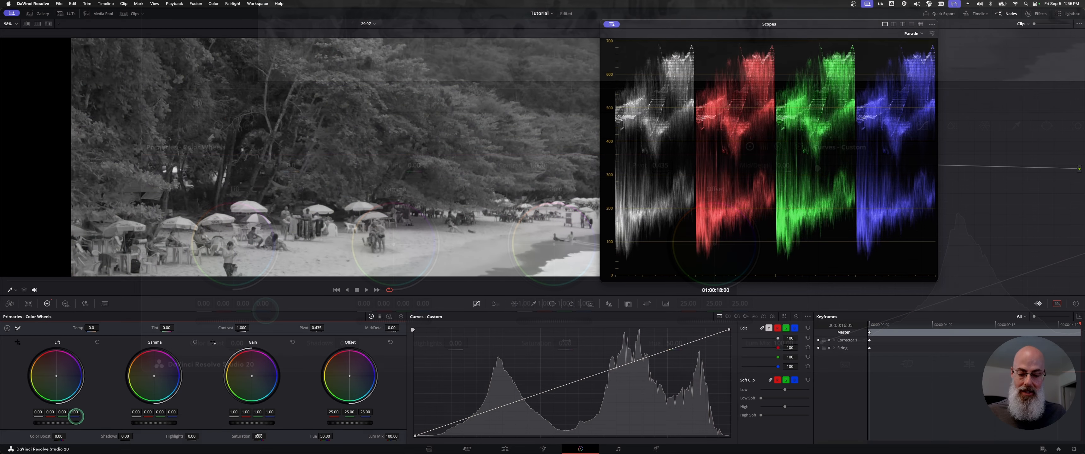
- Try shifting the Lift color balance toward yellow-green, first at Saturation 0 and again at the default 50, and reset Lift
{"action": "key", "text": "shift+z"}
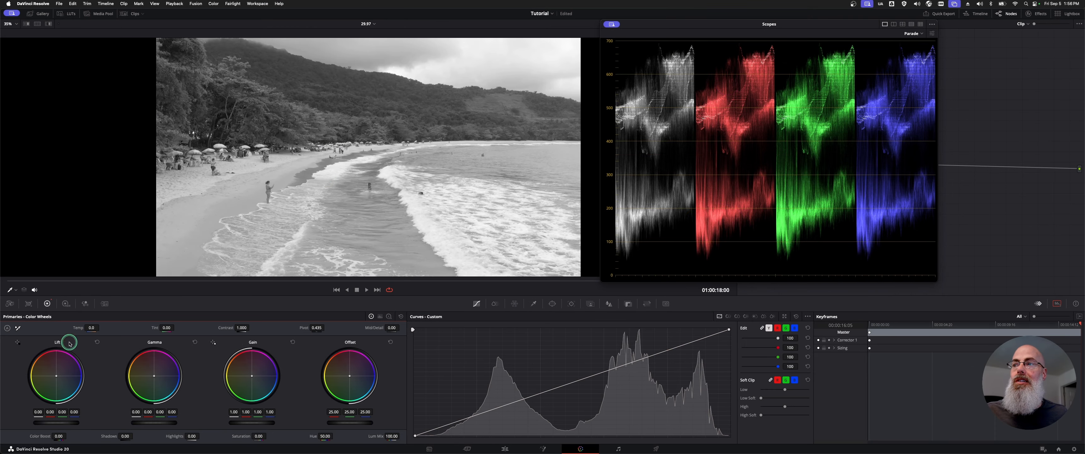
{"action": "left_click_drag", "start_coordinate": [54, 376], "coordinate": [34, 389]}
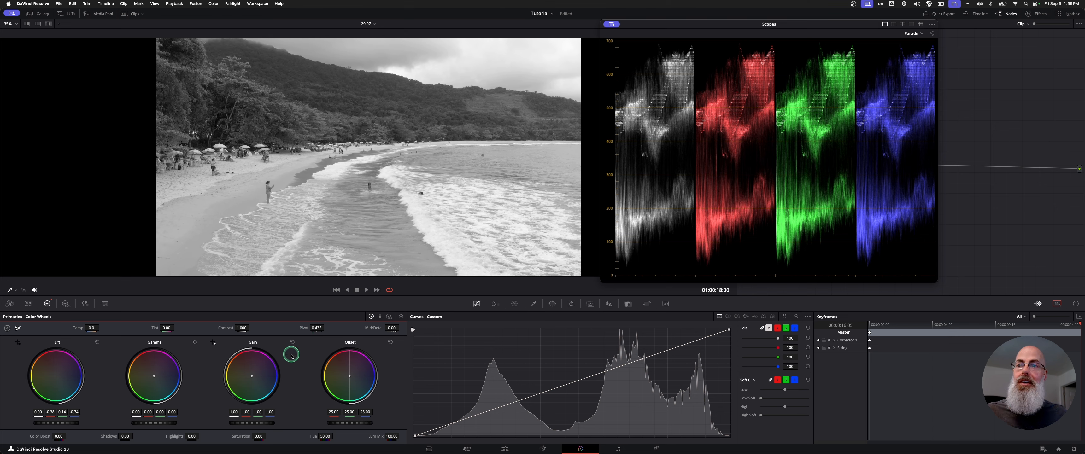
{"action": "left_click_drag", "start_coordinate": [41, 370], "coordinate": [41, 386]}
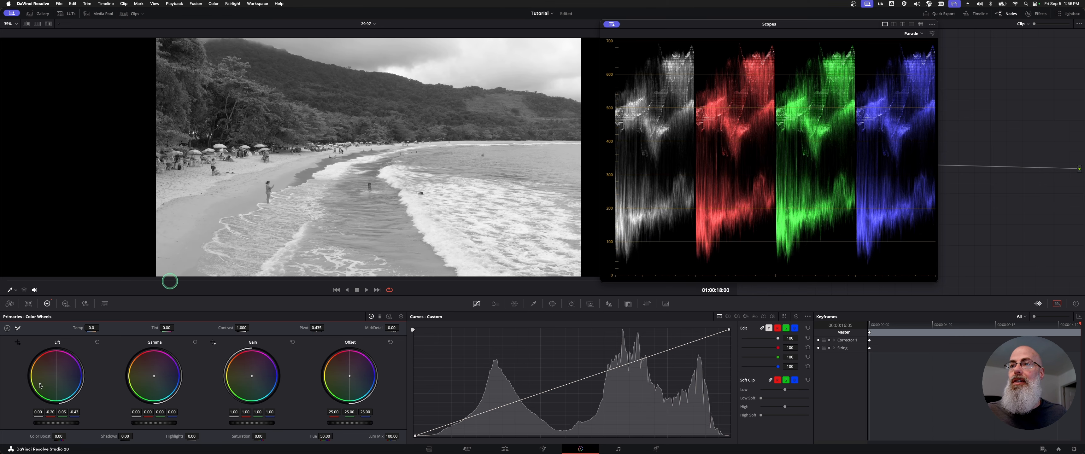
{"action": "double_click", "coordinate": [239, 436]}
{"action": "left_click_drag", "start_coordinate": [42, 385], "coordinate": [419, 360]}
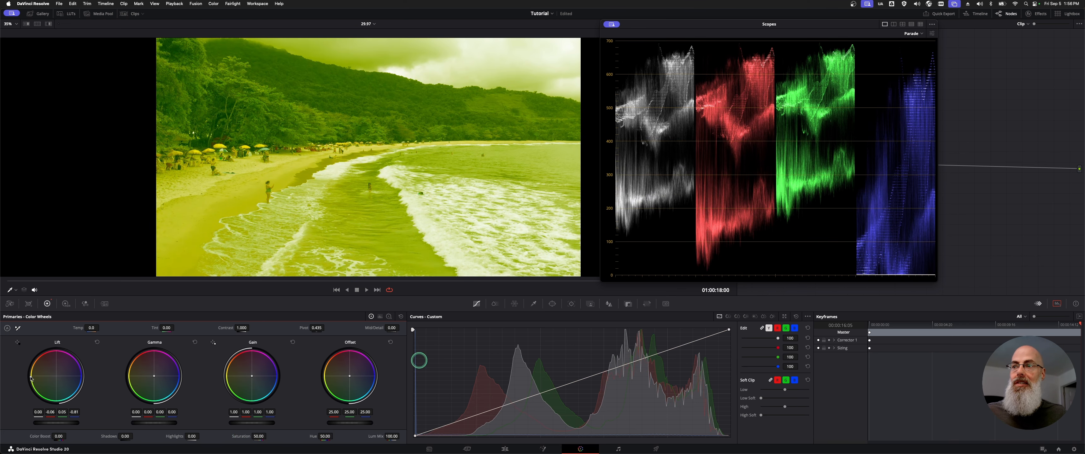
{"action": "left_click", "coordinate": [97, 345]}
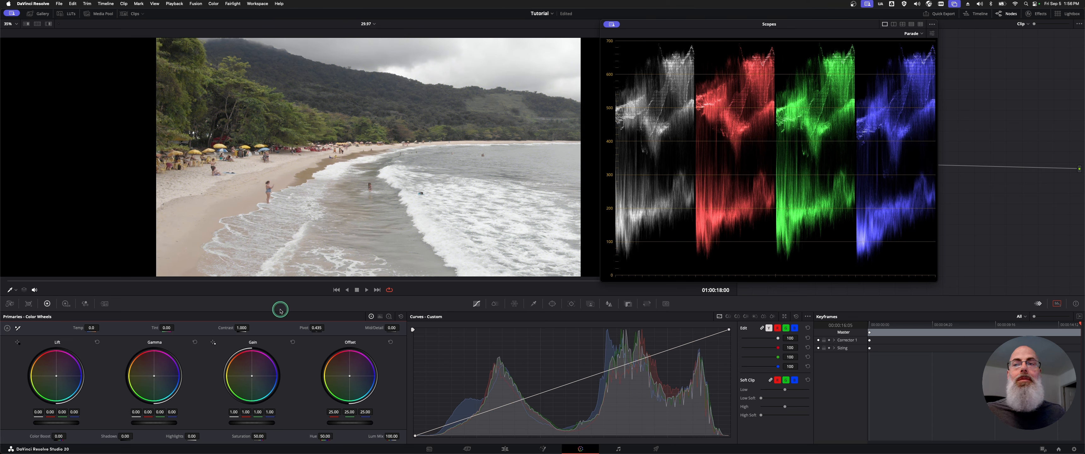
- Try raising and lowering only the red channel of Lift, and reset Lift
{"action": "left_click_drag", "start_coordinate": [49, 413], "coordinate": [109, 412]}
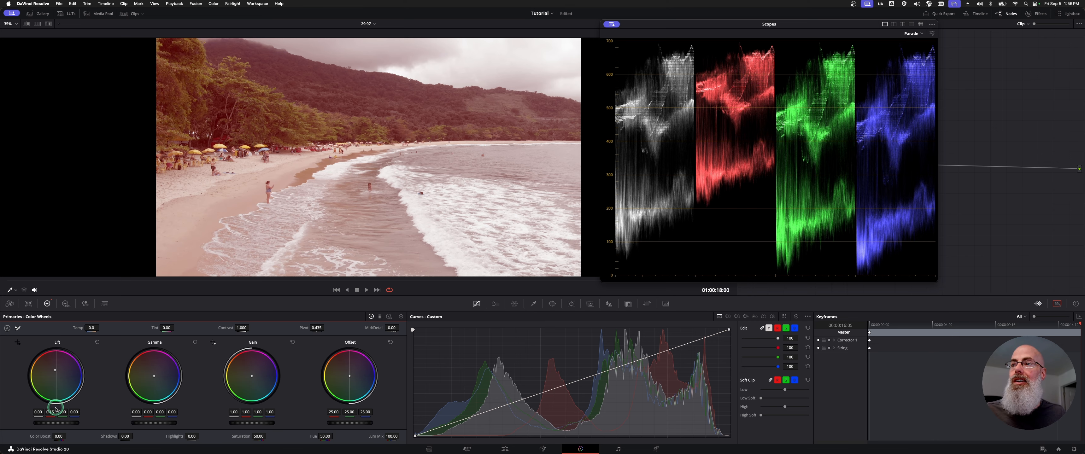
{"action": "left_click_drag", "start_coordinate": [51, 411], "coordinate": [48, 410]}
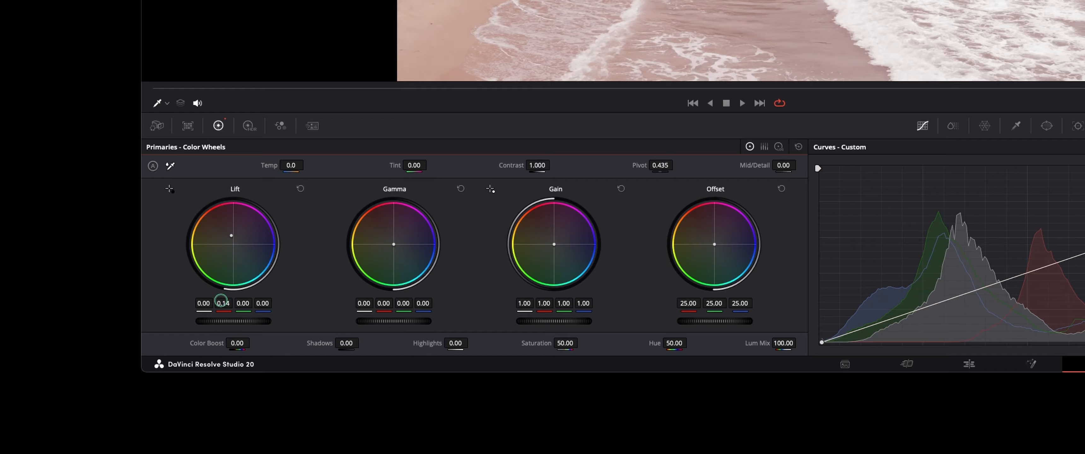
{"action": "left_click_drag", "start_coordinate": [221, 300], "coordinate": [228, 300]}
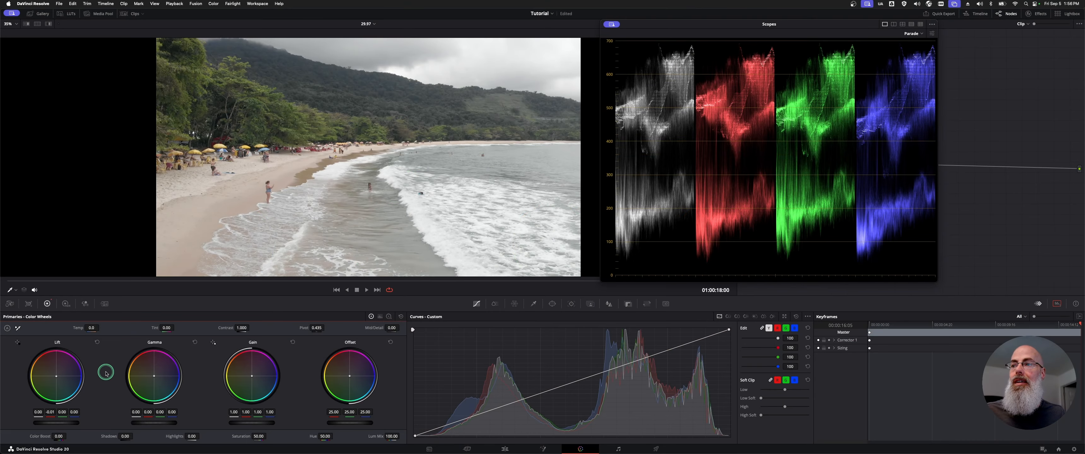
{"action": "left_click", "coordinate": [97, 344]}
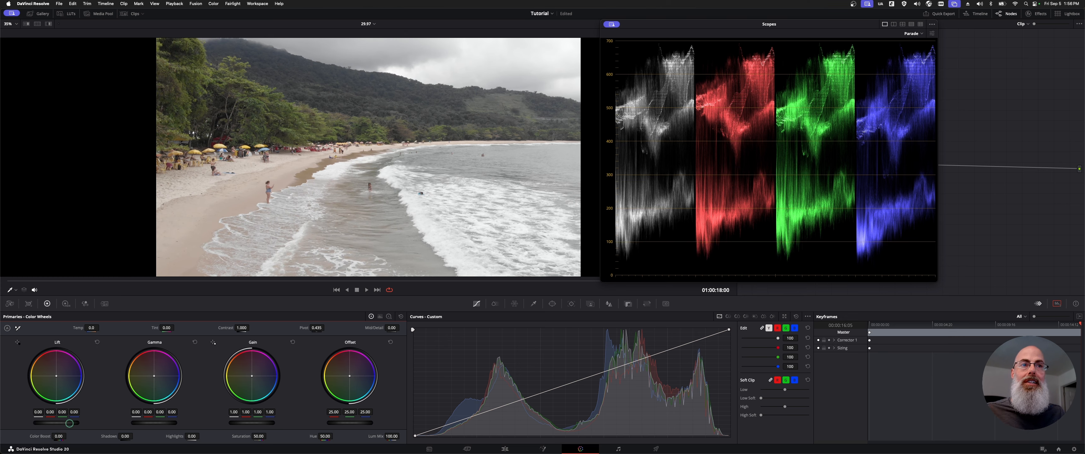
- Lower the overall Lift to -0.04 and check the darkest shadows under the beach trees against the Parade's zero line
{"action": "left_click_drag", "start_coordinate": [70, 423], "coordinate": [30, 421]}
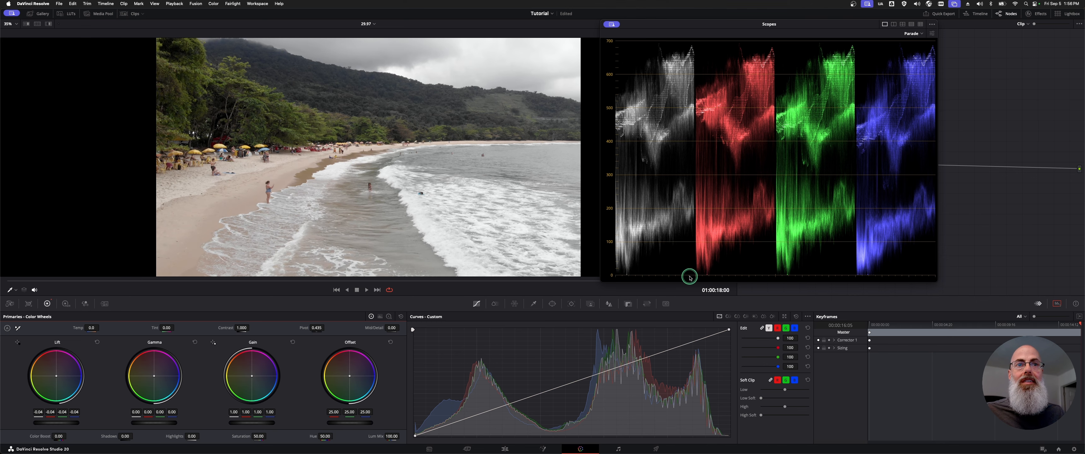
{"action": "scroll", "coordinate": [266, 116], "scroll_direction": "up", "scroll_amount": 10}
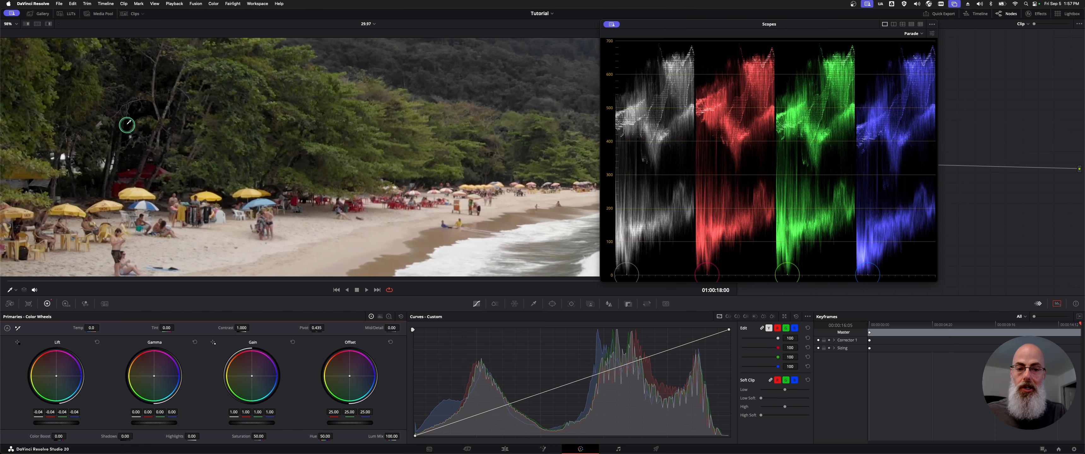
{"action": "key", "text": "shift+z"}
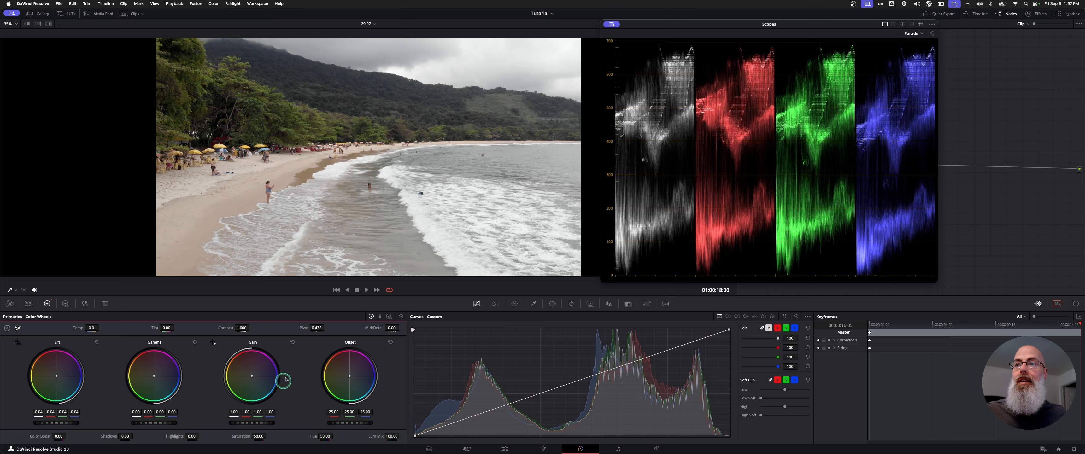
- Try shifting the Gain color balance toward magenta-blue and lowering only its luminance to 0.92, resetting Gain after each trial
{"action": "mouse_move", "coordinate": [251, 376]}
{"action": "left_mouse_down"}
{"action": "mouse_move", "coordinate": [260, 383]}
{"action": "mouse_move", "coordinate": [243, 383]}
{"action": "mouse_move", "coordinate": [258, 375]}
{"action": "left_mouse_up"}
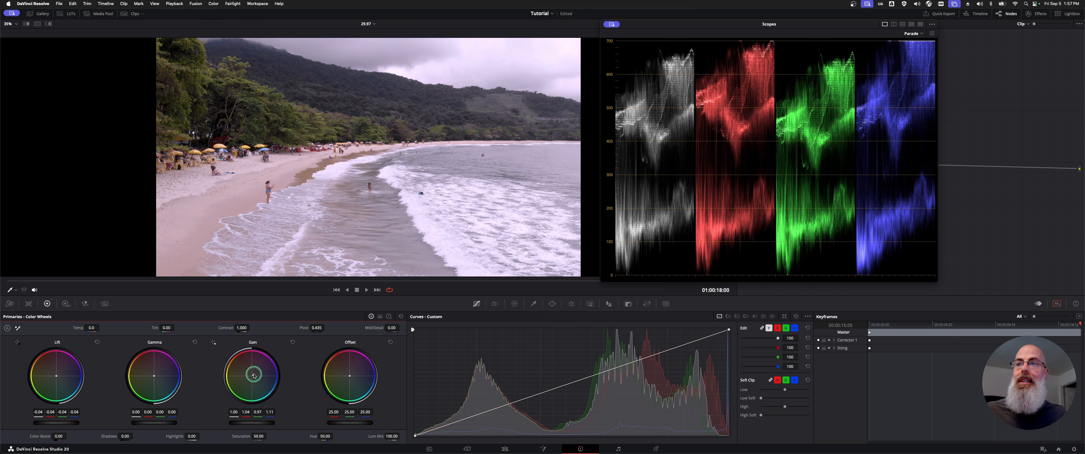
{"action": "left_click", "coordinate": [293, 344]}
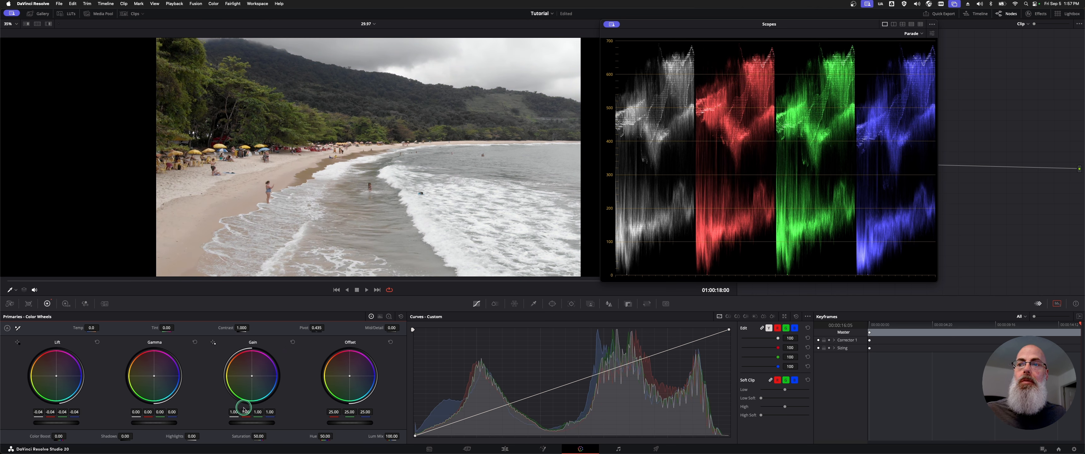
{"action": "left_click_drag", "start_coordinate": [234, 411], "coordinate": [222, 409]}
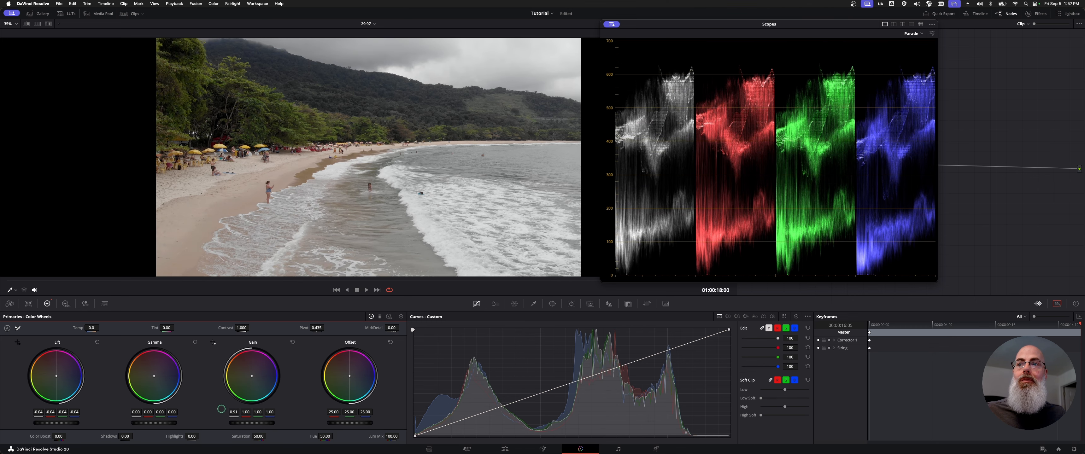
{"action": "left_click", "coordinate": [292, 343]}
- Try the overall Gain at 0.90 and at 1.22, inspecting the shallow water's level on the Parade, and reset Gain
{"action": "left_click_drag", "start_coordinate": [268, 418], "coordinate": [238, 421]}
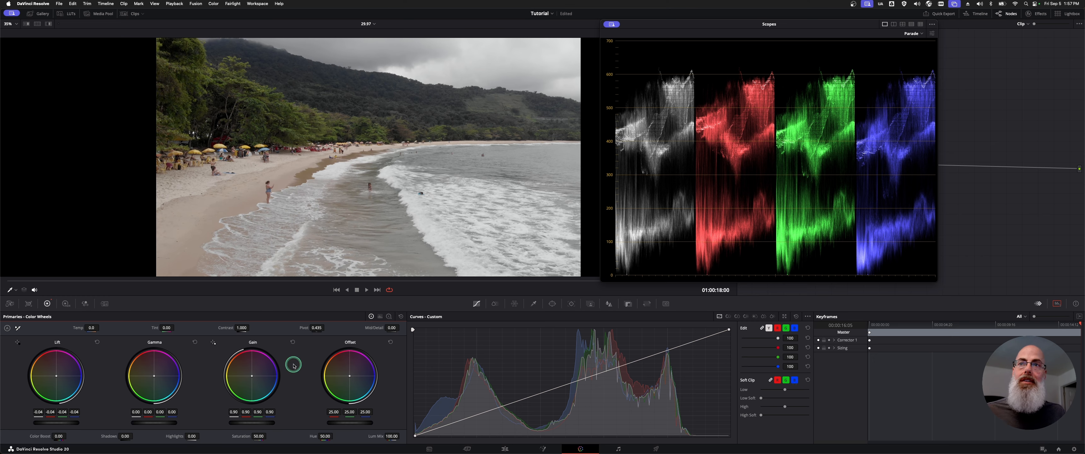
{"action": "scroll", "coordinate": [371, 197], "scroll_direction": "down", "scroll_amount": 3}
{"action": "scroll", "coordinate": [370, 197], "scroll_direction": "up", "scroll_amount": 5}
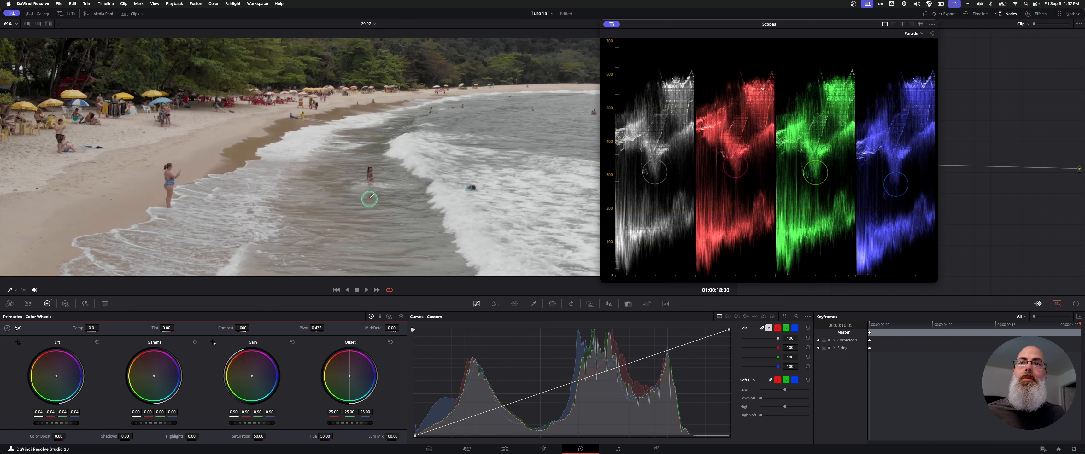
{"action": "scroll", "coordinate": [370, 197], "scroll_direction": "down", "scroll_amount": 2}
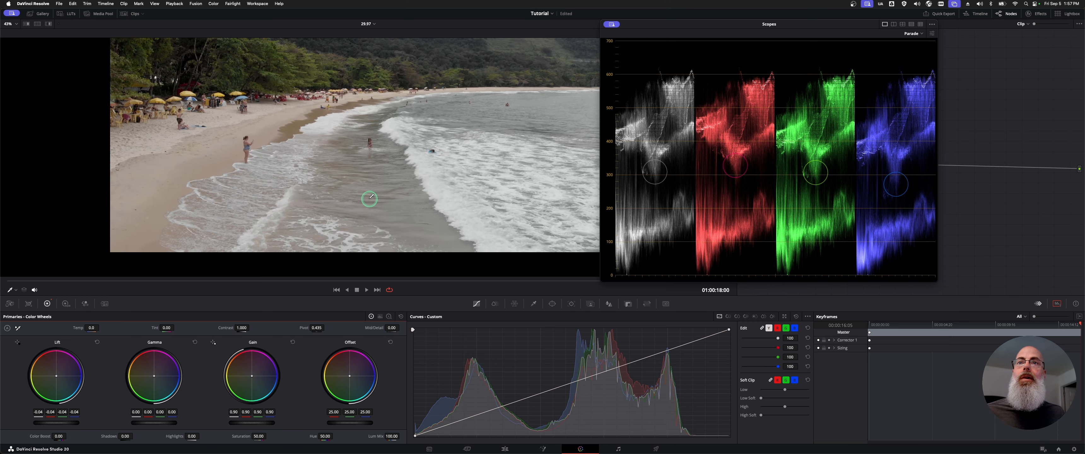
{"action": "scroll", "coordinate": [371, 196], "scroll_direction": "up", "scroll_amount": 2}
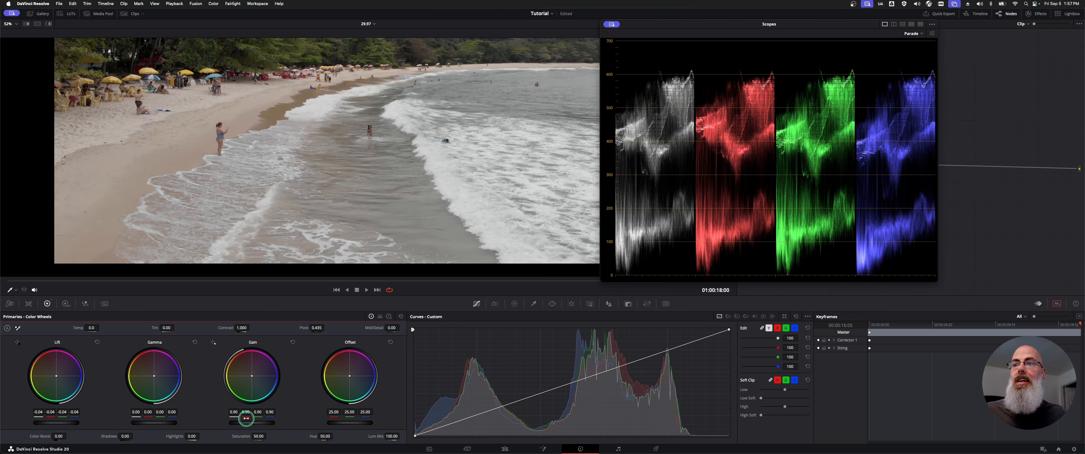
{"action": "left_click_drag", "start_coordinate": [240, 422], "coordinate": [327, 425]}
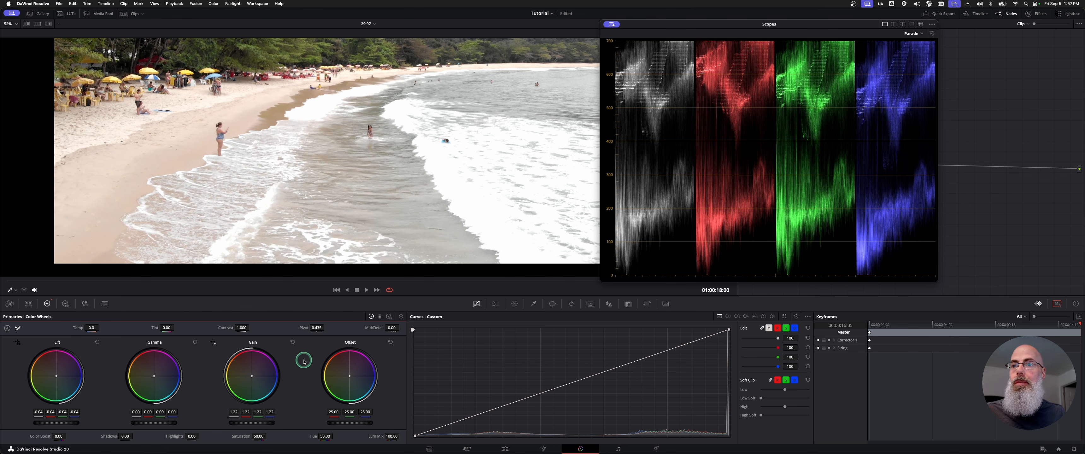
{"action": "left_click", "coordinate": [293, 344]}
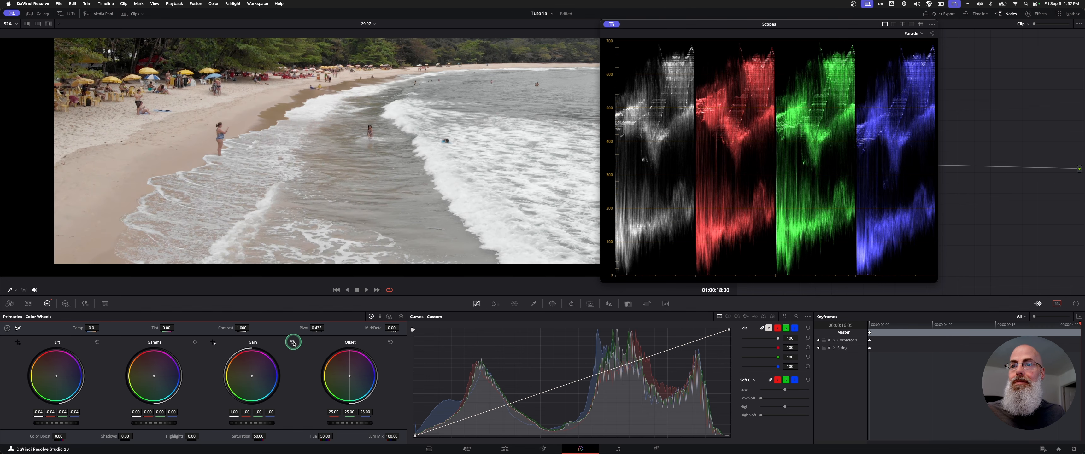
- Raise the overall Gain to 1.01, check the white wave foam on the Parade, and fit the whole image in the viewer
{"action": "left_click_drag", "start_coordinate": [246, 421], "coordinate": [266, 422]}
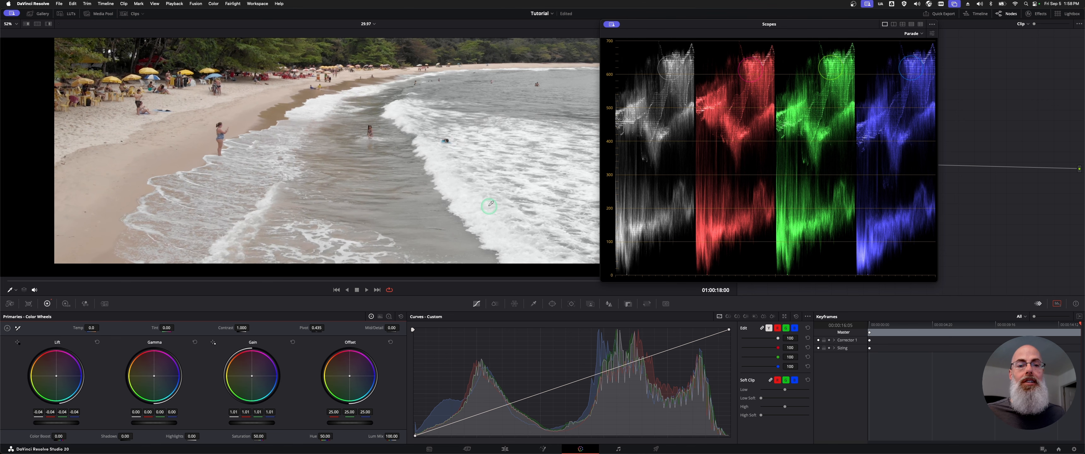
{"action": "key", "text": "shift+z"}
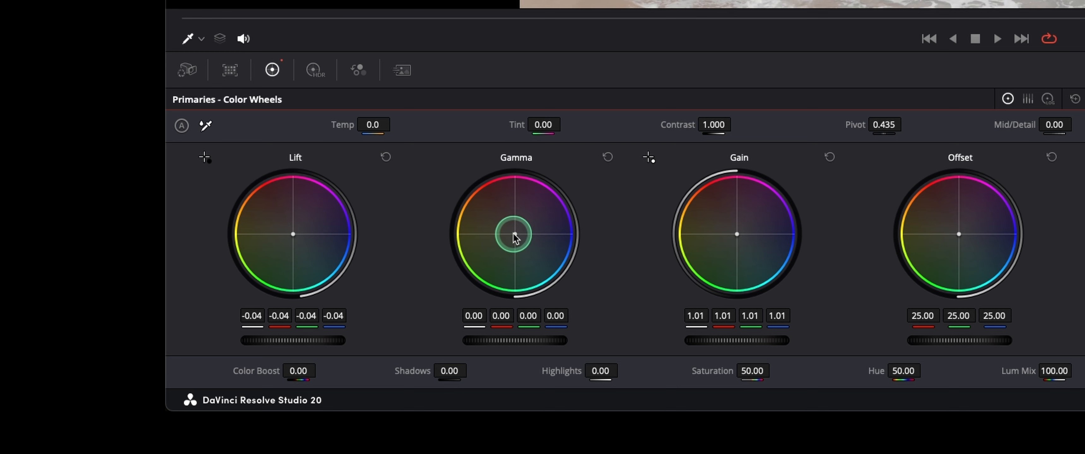
- Try shifting the Gamma color balance toward yellow-orange and toward magenta, and reset Gamma
{"action": "left_click", "coordinate": [515, 236]}
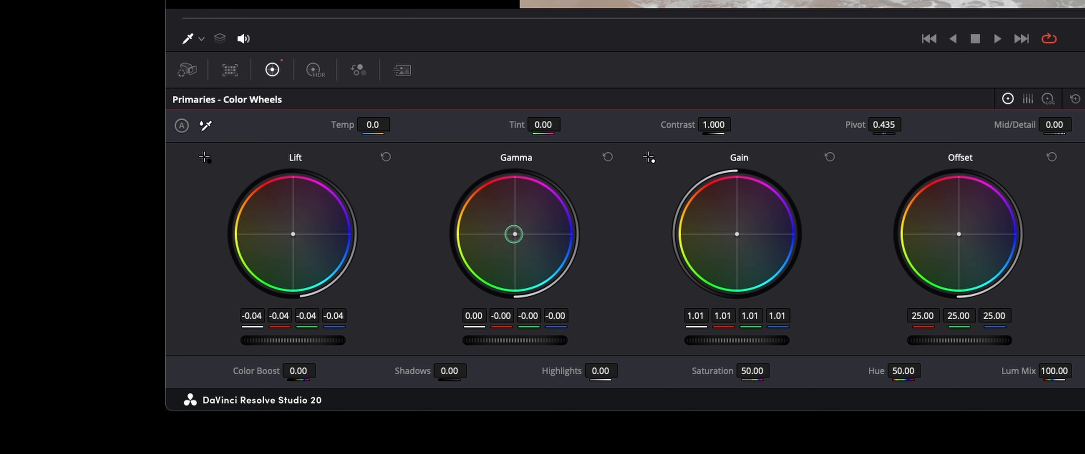
{"action": "left_click_drag", "start_coordinate": [511, 232], "coordinate": [411, 196]}
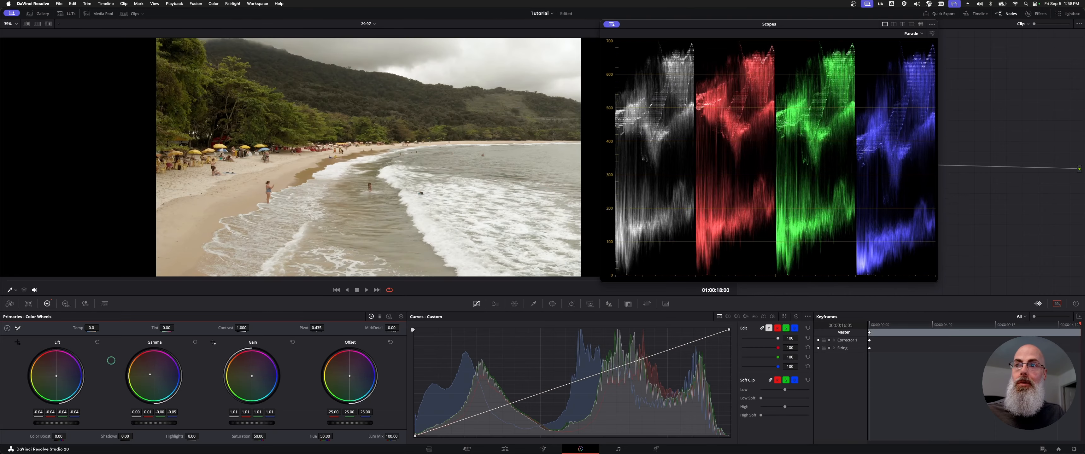
{"action": "left_click_drag", "start_coordinate": [108, 360], "coordinate": [144, 374]}
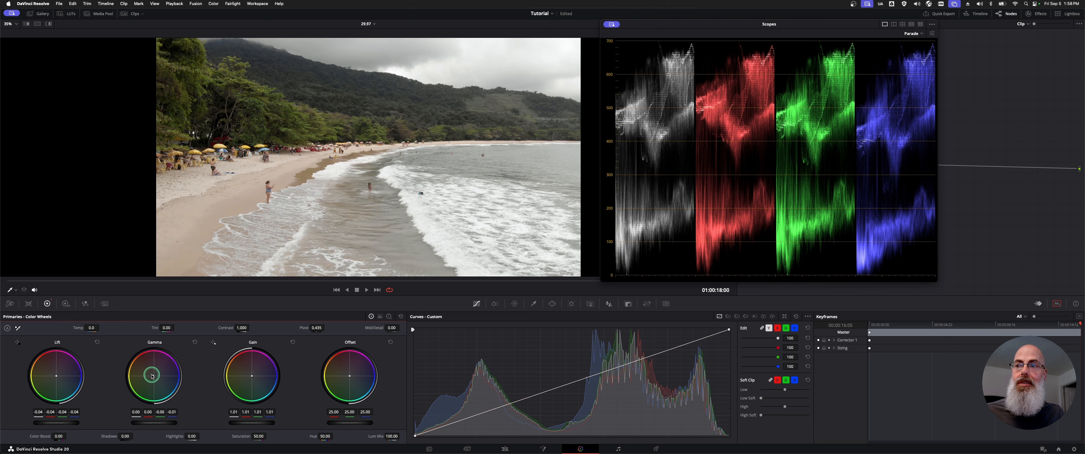
{"action": "left_click_drag", "start_coordinate": [152, 376], "coordinate": [177, 332]}
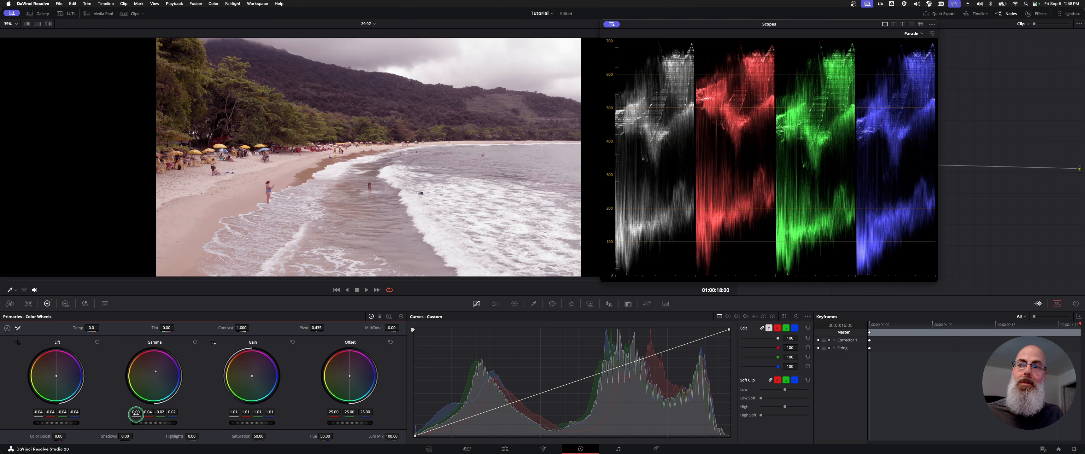
{"action": "mouse_move", "coordinate": [160, 371]}
{"action": "left_mouse_down"}
{"action": "mouse_move", "coordinate": [118, 383]}
{"action": "mouse_move", "coordinate": [134, 394]}
{"action": "mouse_move", "coordinate": [178, 365]}
{"action": "left_mouse_up"}
{"action": "left_click", "coordinate": [195, 342]}
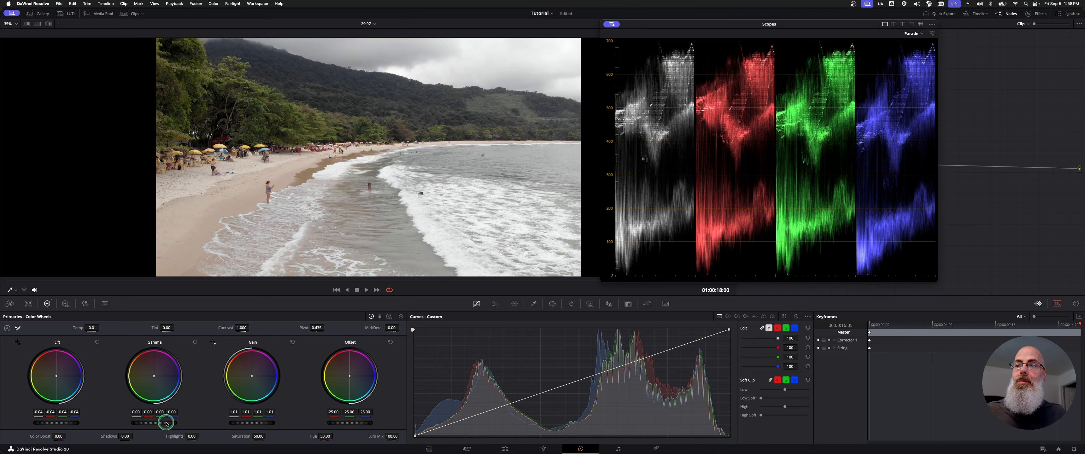
- Lower the overall Gamma to -0.04 and compare the graded beach clip with the ungraded original in full screen
{"action": "left_click_drag", "start_coordinate": [164, 422], "coordinate": [86, 415]}
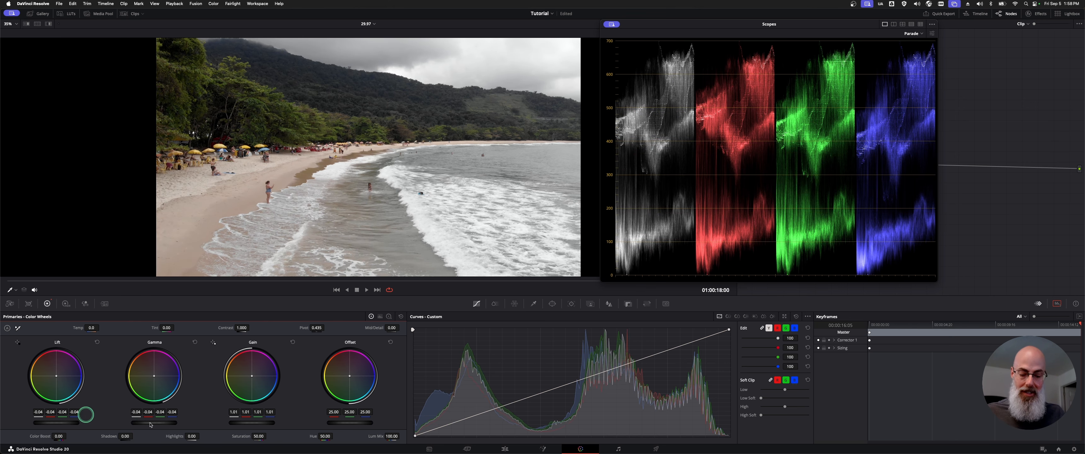
{"action": "key", "text": "super+f"}
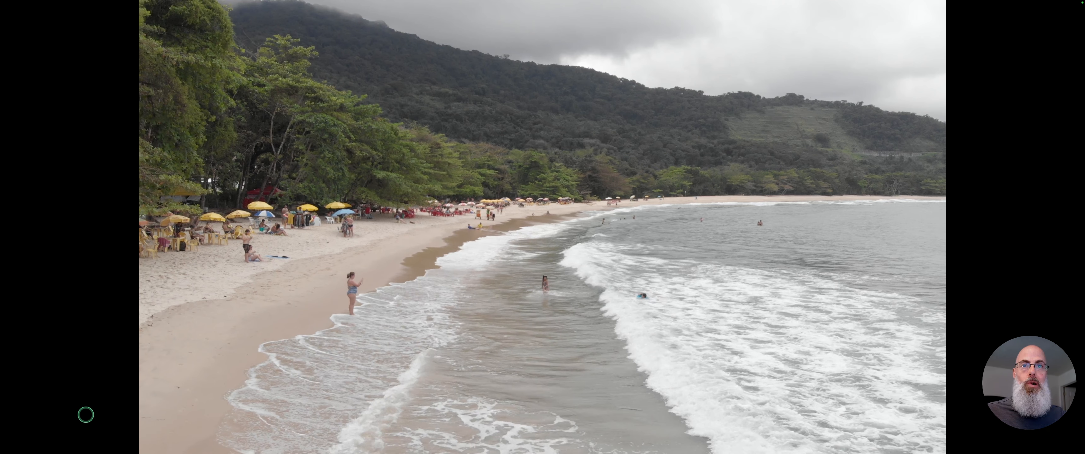
{"action": "key", "text": "shift+d"}
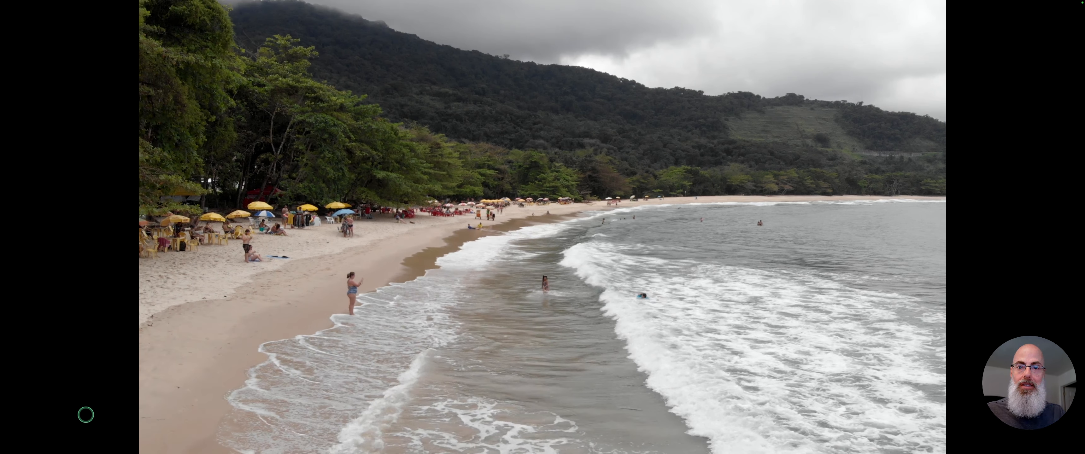
{"action": "key", "text": "super+f"}
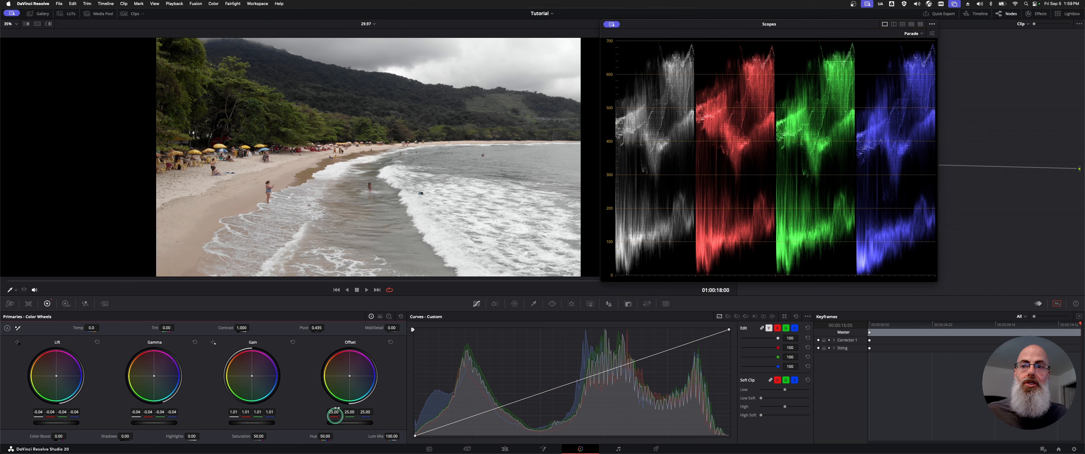
- Try the overall Offset at 41.05 and back at 25.00, shift its color balance toward yellow, and reset Offset
{"action": "left_click_drag", "start_coordinate": [336, 423], "coordinate": [532, 430]}
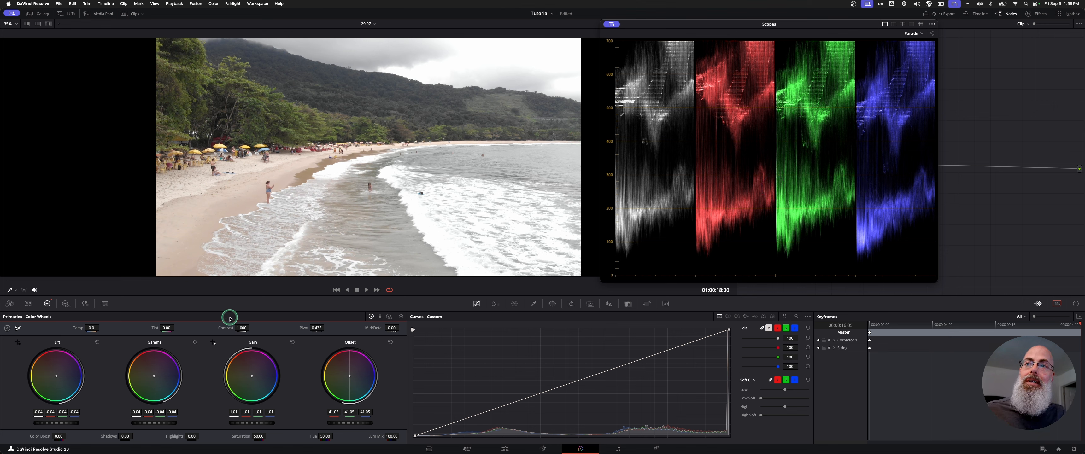
{"action": "left_click_drag", "start_coordinate": [364, 425], "coordinate": [252, 421]}
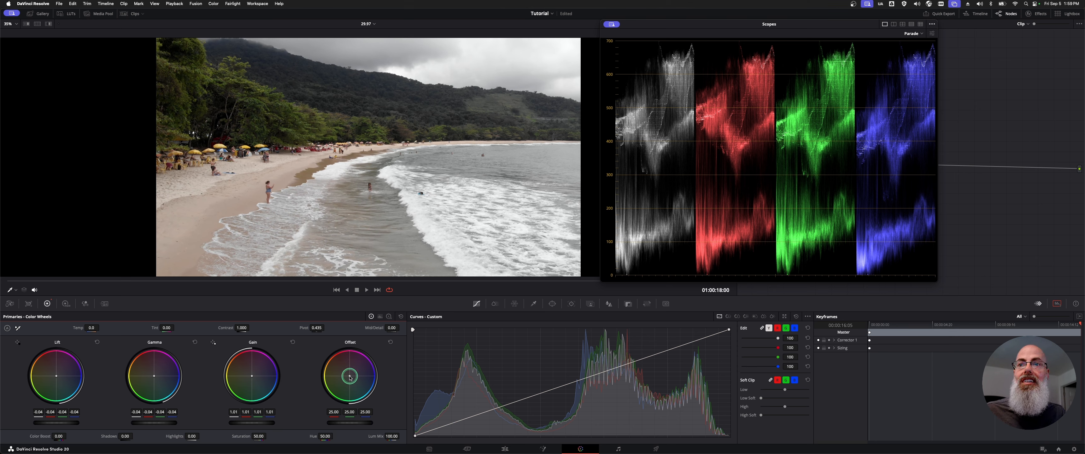
{"action": "left_click_drag", "start_coordinate": [350, 378], "coordinate": [321, 372]}
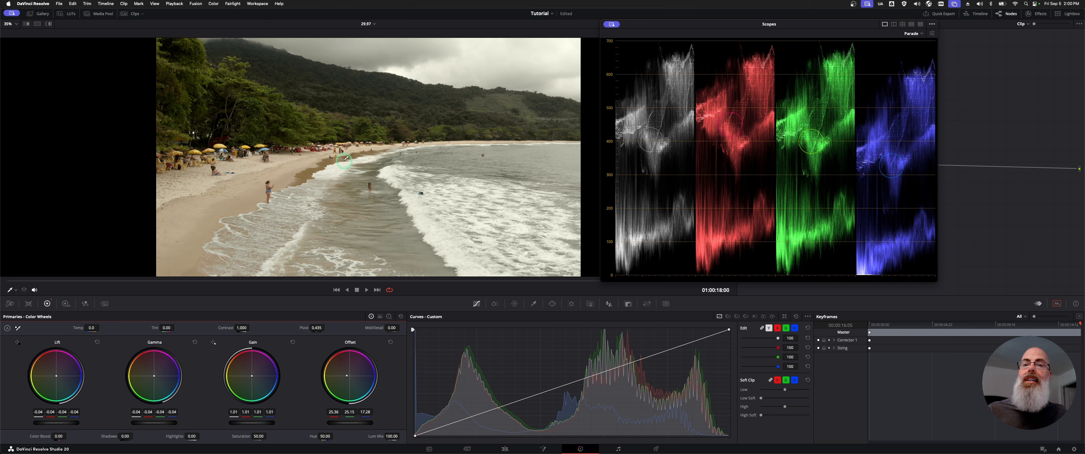
{"action": "left_click", "coordinate": [390, 342]}
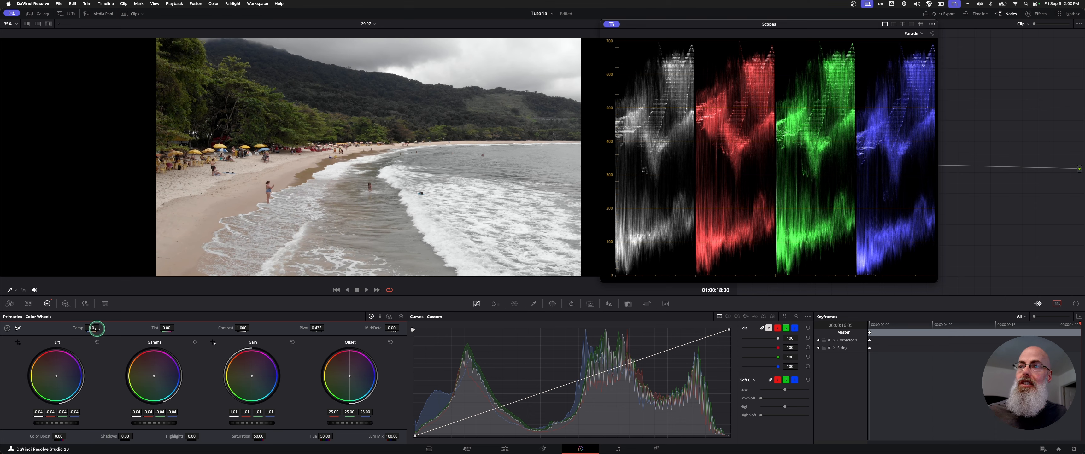
- Try cooling the clip with a negative Temp, reset Temp, and try a lower Contrast before restoring it to 1.000
{"action": "left_click_drag", "start_coordinate": [91, 328], "coordinate": [43, 322]}
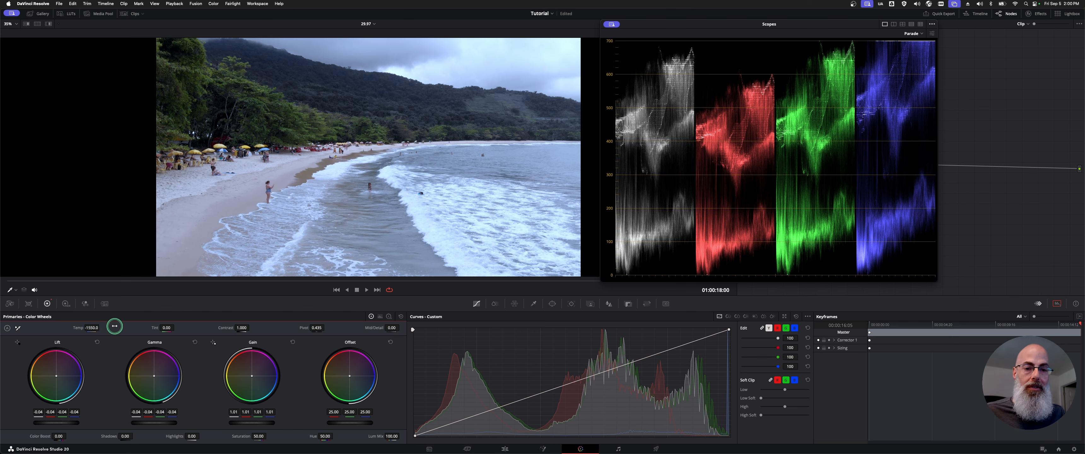
{"action": "double_click", "coordinate": [76, 328]}
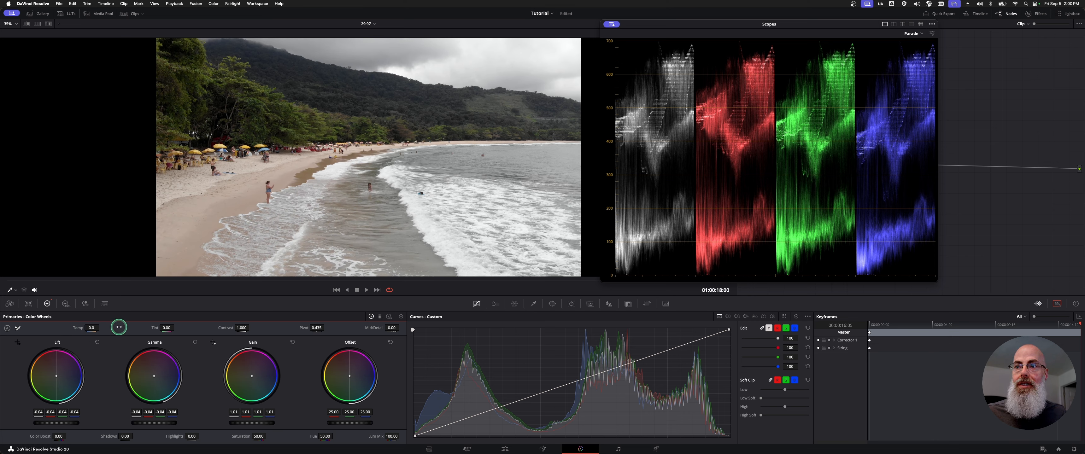
{"action": "left_click_drag", "start_coordinate": [240, 328], "coordinate": [222, 328]}
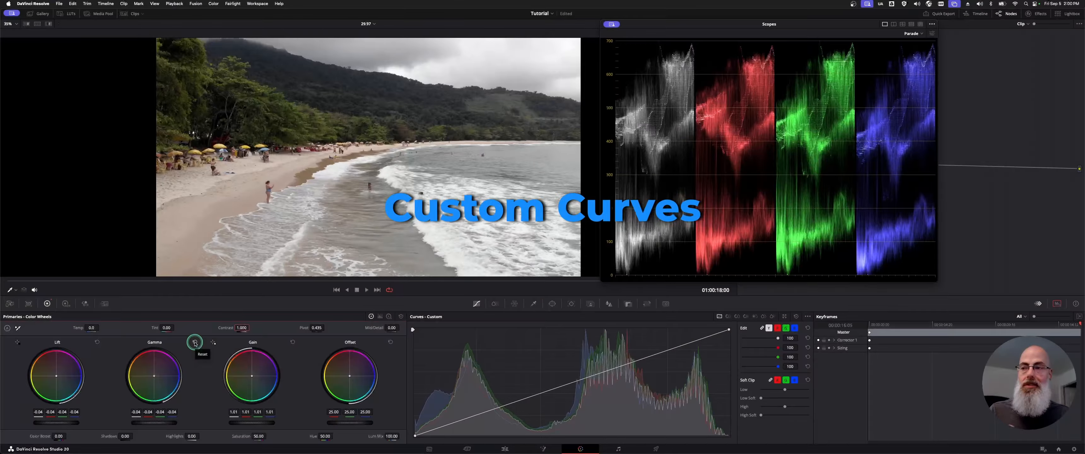
{"action": "left_click", "coordinate": [51, 337]}
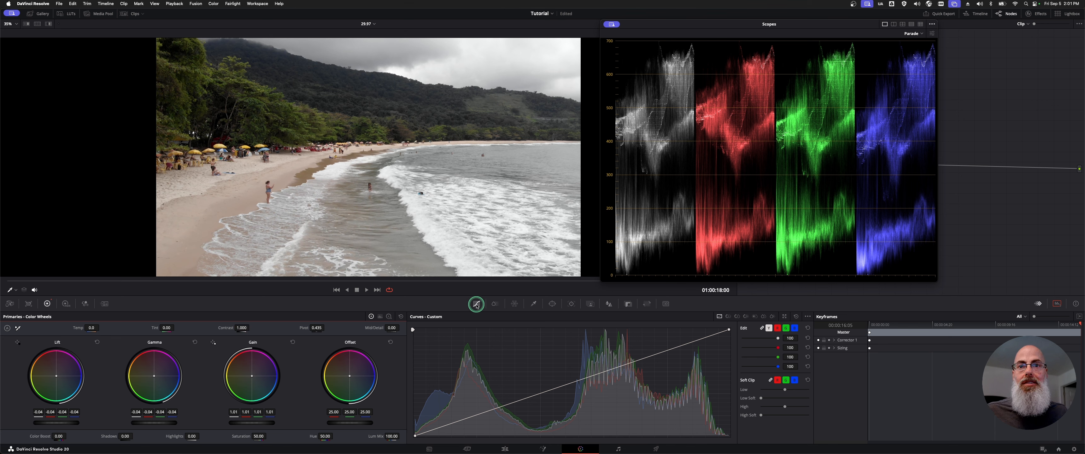
- Try moving the custom curve's white and black end points and a temporary midtone point, and reset the curve
{"action": "left_click", "coordinate": [720, 317]}
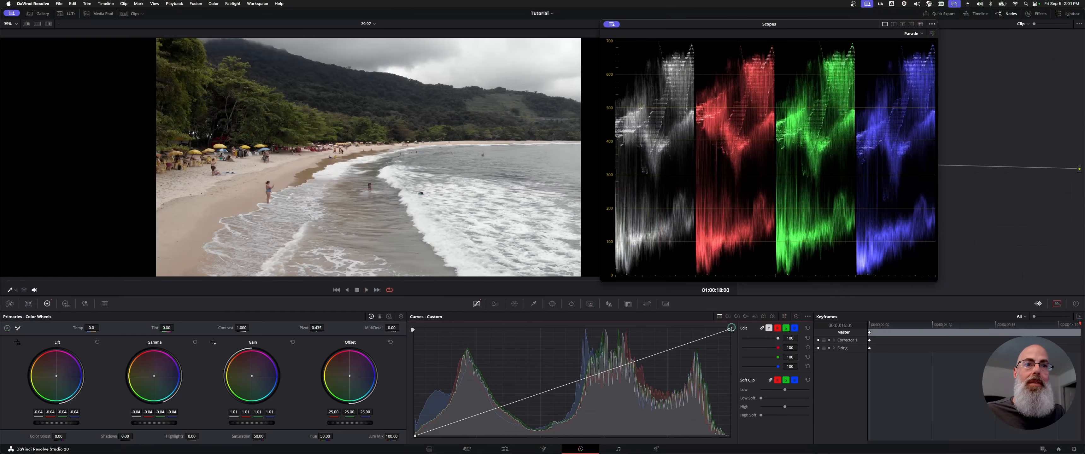
{"action": "left_click_drag", "start_coordinate": [729, 339], "coordinate": [729, 317]}
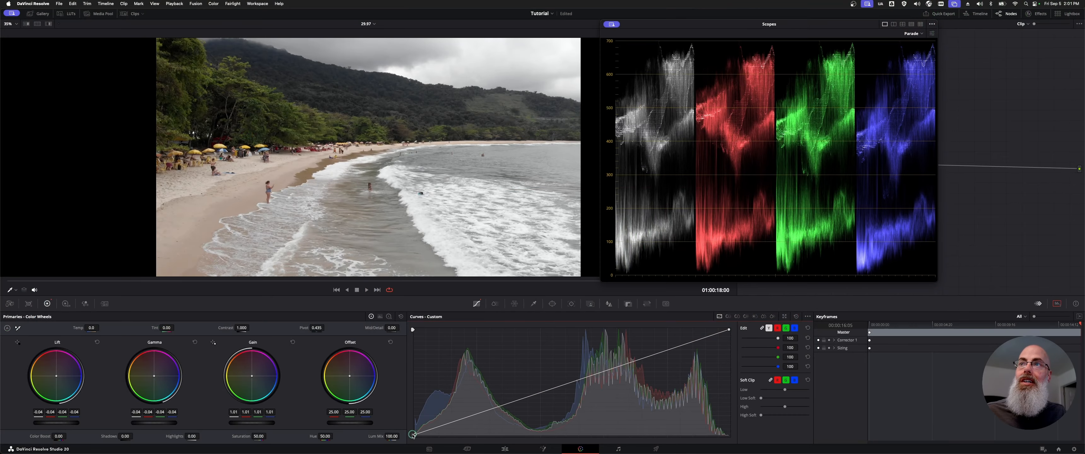
{"action": "left_click_drag", "start_coordinate": [413, 434], "coordinate": [410, 414]}
{"action": "left_click_drag", "start_coordinate": [545, 381], "coordinate": [550, 400]}
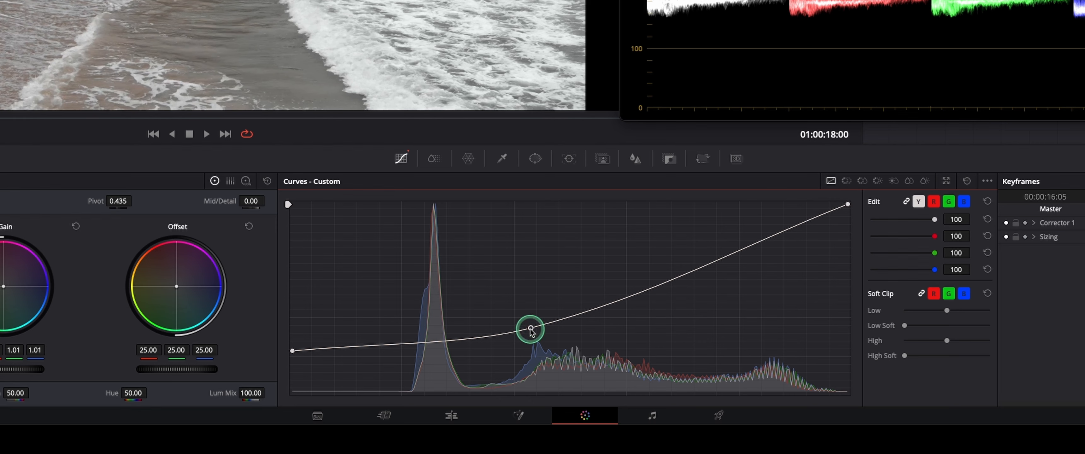
{"action": "right_click", "coordinate": [530, 329]}
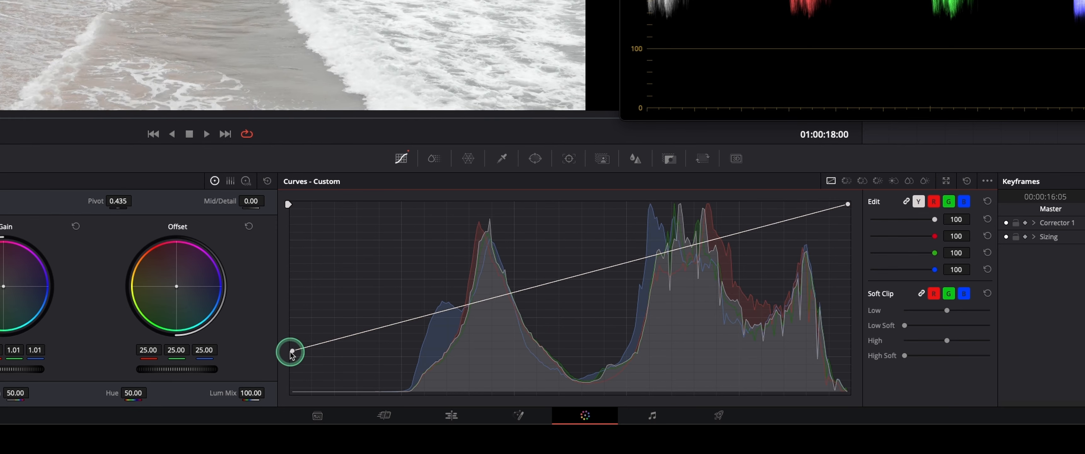
{"action": "left_click_drag", "start_coordinate": [293, 351], "coordinate": [271, 413]}
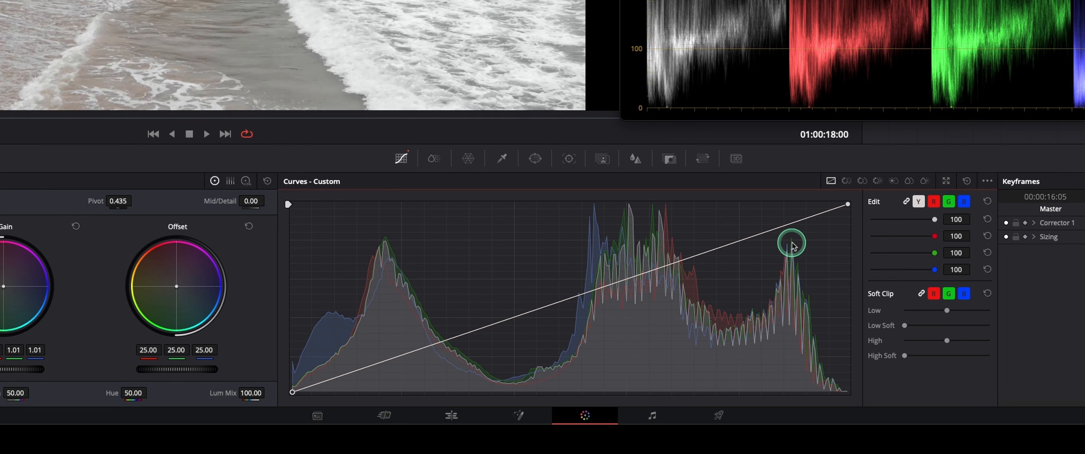
{"action": "left_click", "coordinate": [966, 184]}
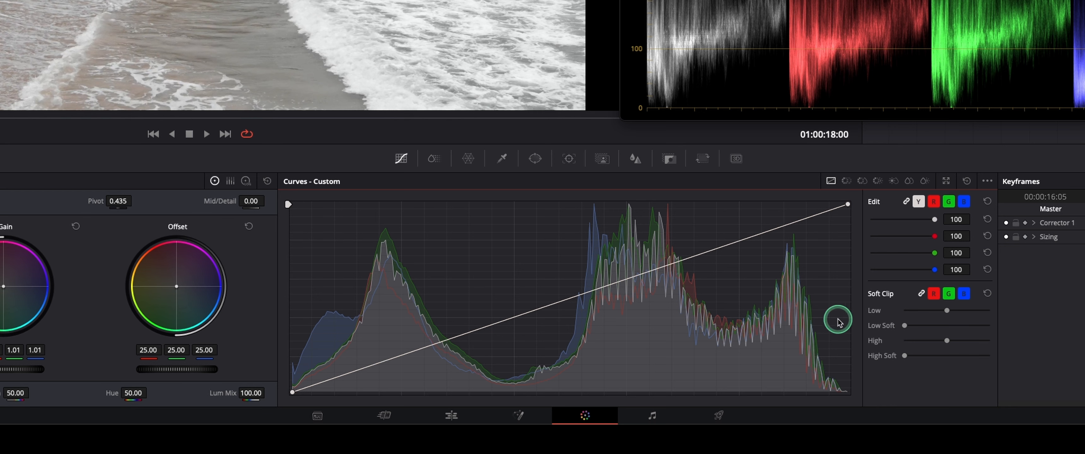
- Add control points on the custom curve's diagonal for the highlights, the shadows and the midtones between them
{"action": "left_click", "coordinate": [787, 225]}
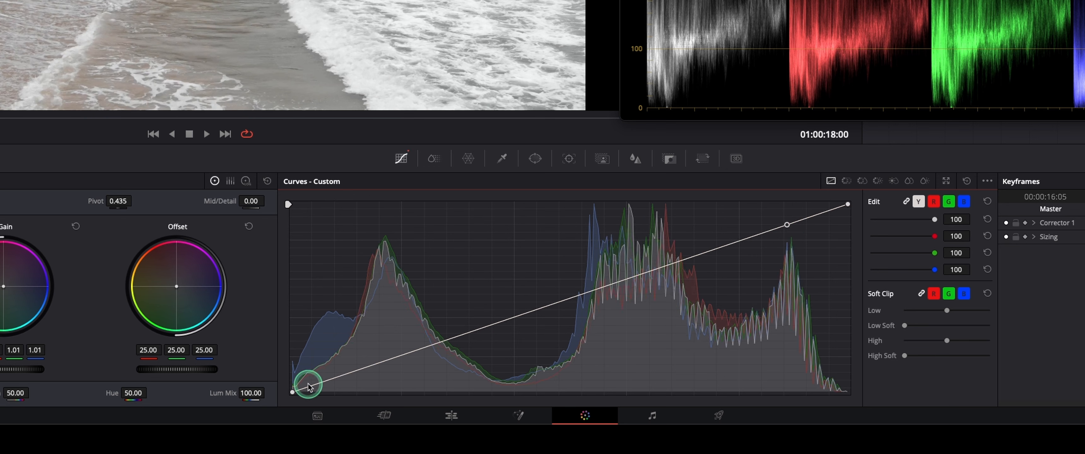
{"action": "left_click", "coordinate": [376, 362]}
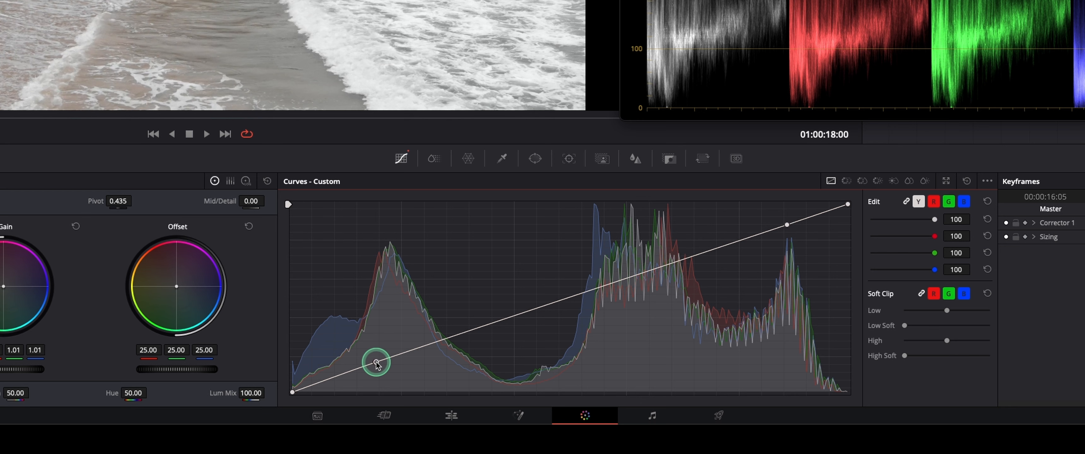
{"action": "left_click", "coordinate": [505, 317]}
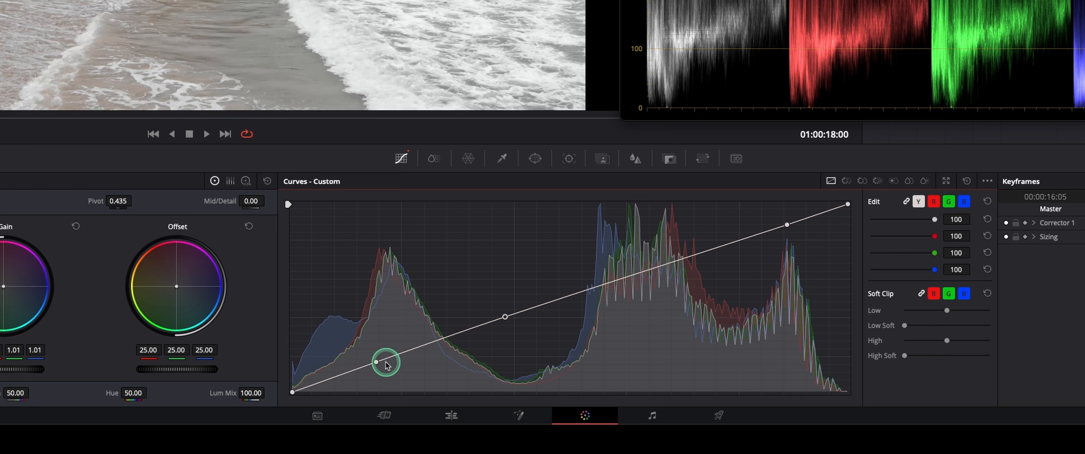
- Try sliding the middle curve point toward the highlights and lowering it below the diagonal, and delete that point
{"action": "mouse_move", "coordinate": [505, 317]}
{"action": "left_mouse_down"}
{"action": "mouse_move", "coordinate": [559, 306]}
{"action": "mouse_move", "coordinate": [538, 279]}
{"action": "mouse_move", "coordinate": [568, 327]}
{"action": "mouse_move", "coordinate": [557, 301]}
{"action": "left_mouse_up"}
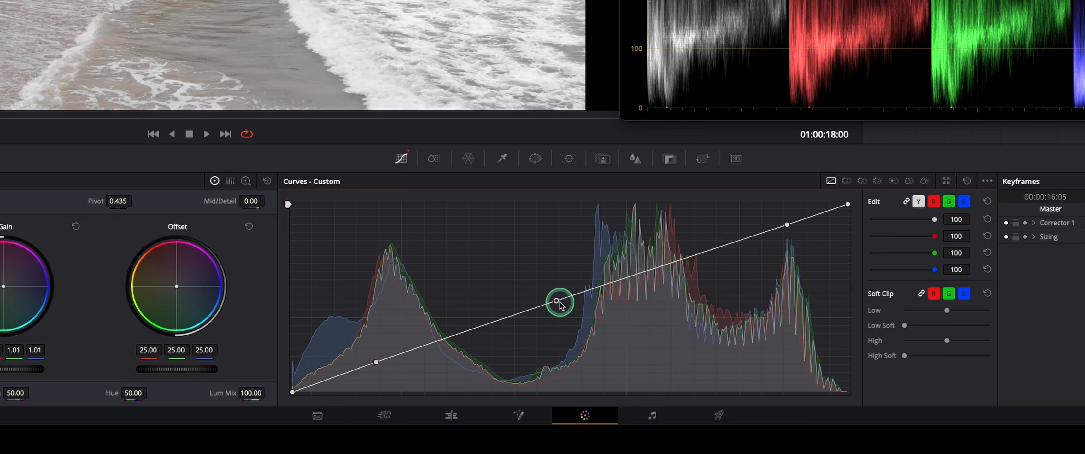
{"action": "mouse_move", "coordinate": [559, 301]}
{"action": "left_mouse_down"}
{"action": "mouse_move", "coordinate": [599, 306]}
{"action": "mouse_move", "coordinate": [555, 311]}
{"action": "mouse_move", "coordinate": [538, 298]}
{"action": "mouse_move", "coordinate": [546, 318]}
{"action": "left_mouse_up"}
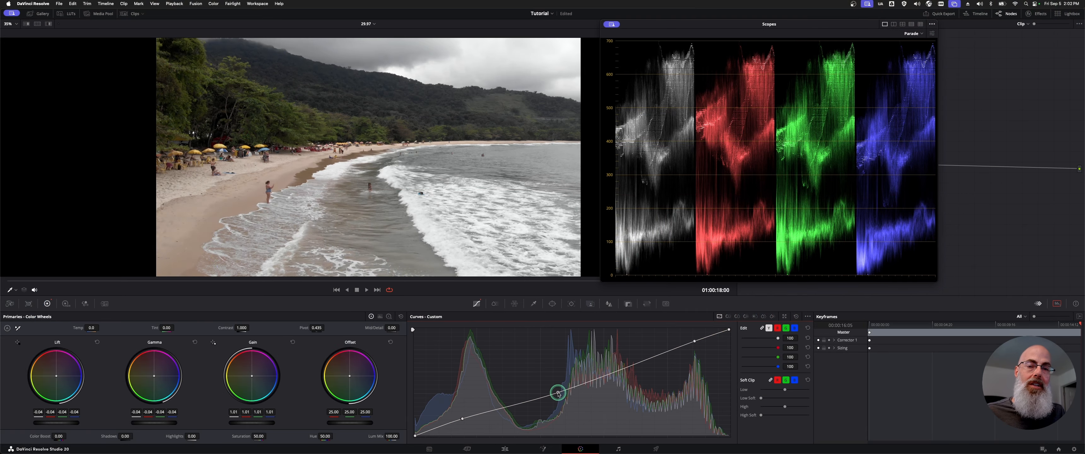
{"action": "right_click", "coordinate": [558, 394]}
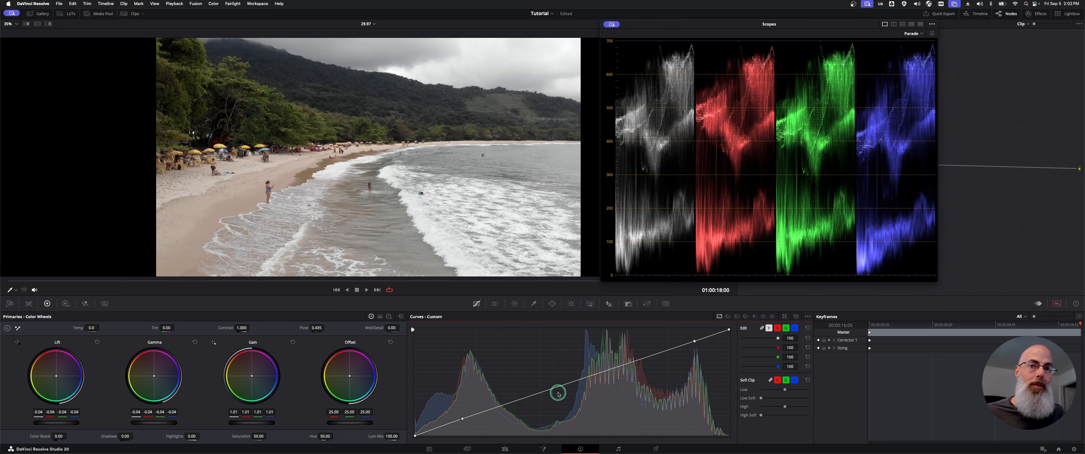
- Add a new midtone point to the custom curve, raise it to test the effect, and settle it back on the diagonal
{"action": "left_click_drag", "start_coordinate": [554, 387], "coordinate": [550, 378]}
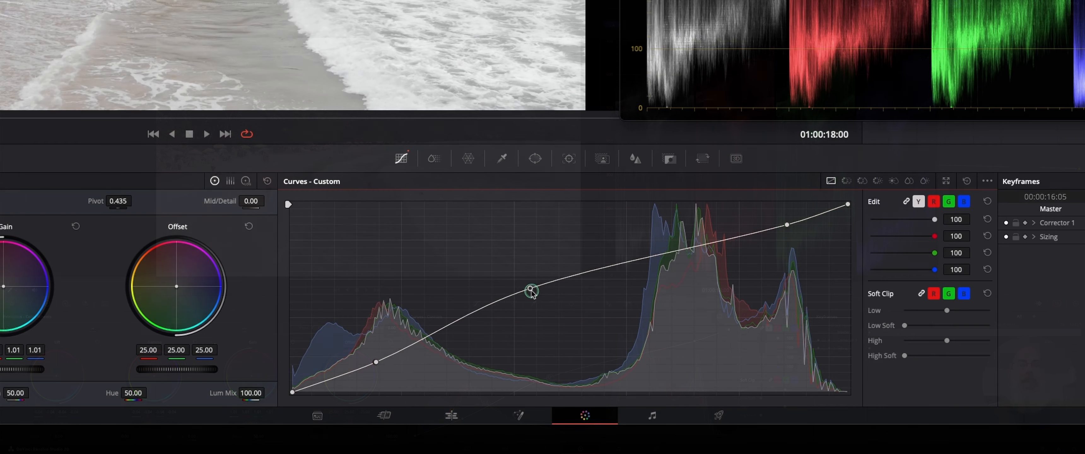
{"action": "left_click_drag", "start_coordinate": [530, 288], "coordinate": [537, 300]}
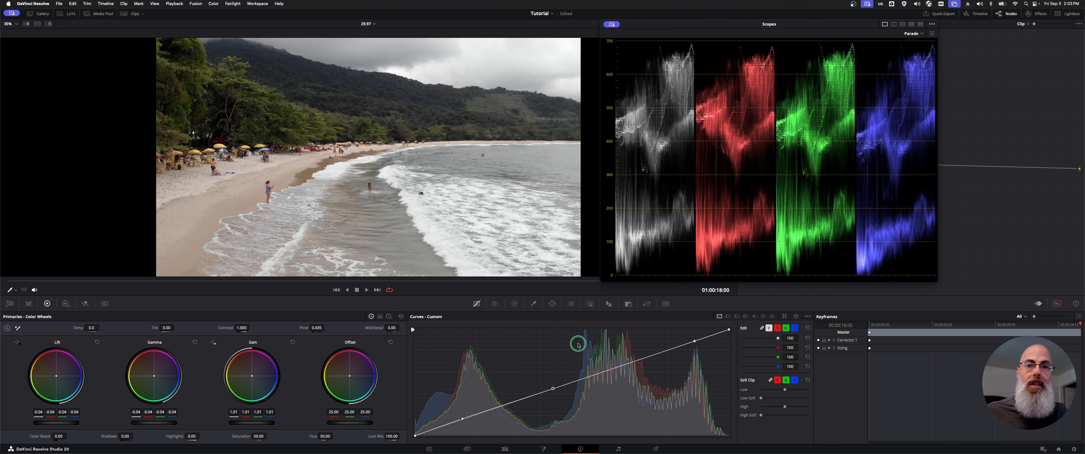
{"action": "left_click", "coordinate": [551, 388]}
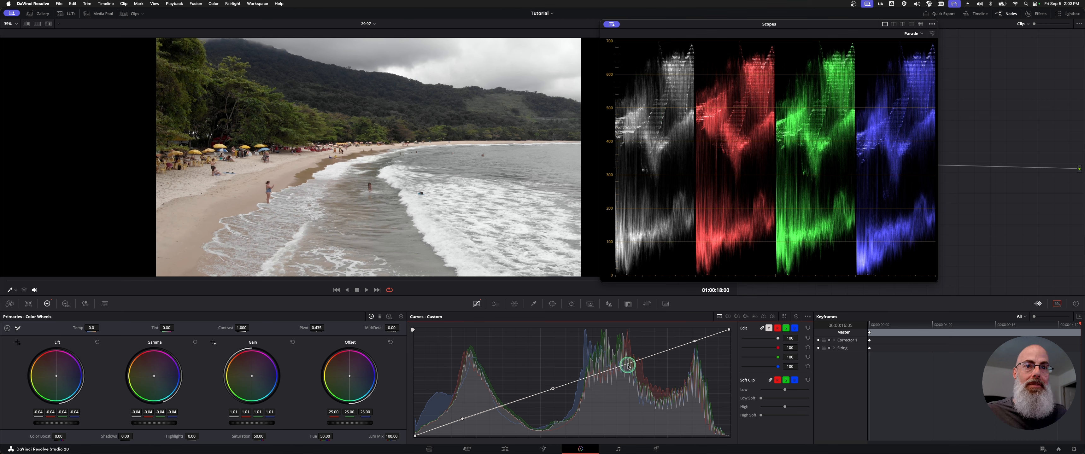
- Add a slightly lowered upper-midtone point and a point between shadows and midtones on the custom curve, and fine-tune the points
{"action": "mouse_move", "coordinate": [625, 361]}
{"action": "left_mouse_down"}
{"action": "mouse_move", "coordinate": [622, 381]}
{"action": "mouse_move", "coordinate": [618, 372]}
{"action": "left_mouse_up"}
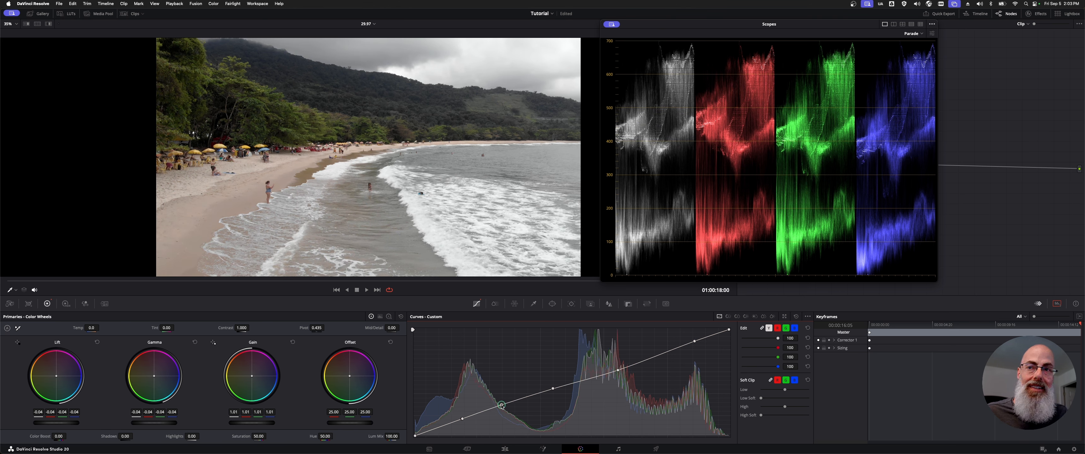
{"action": "left_click_drag", "start_coordinate": [501, 406], "coordinate": [499, 407]}
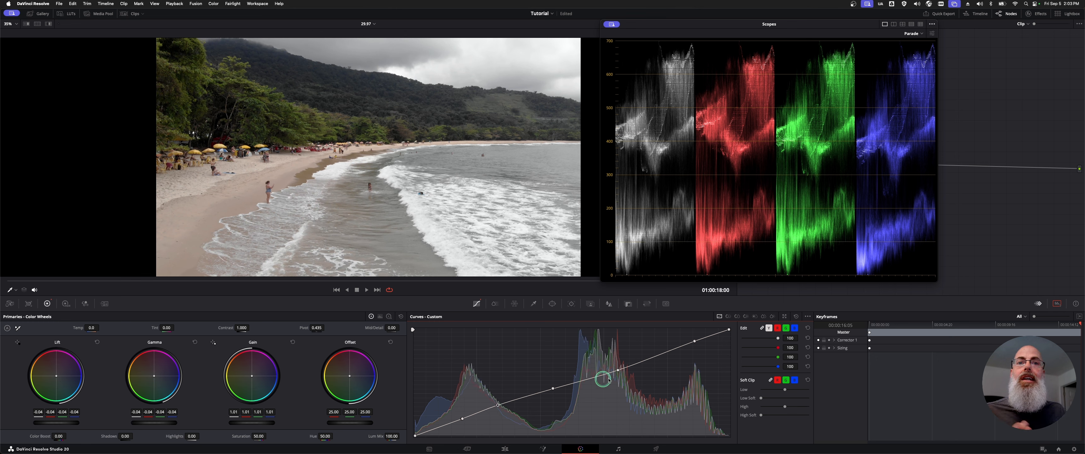
{"action": "left_click_drag", "start_coordinate": [554, 389], "coordinate": [554, 390]}
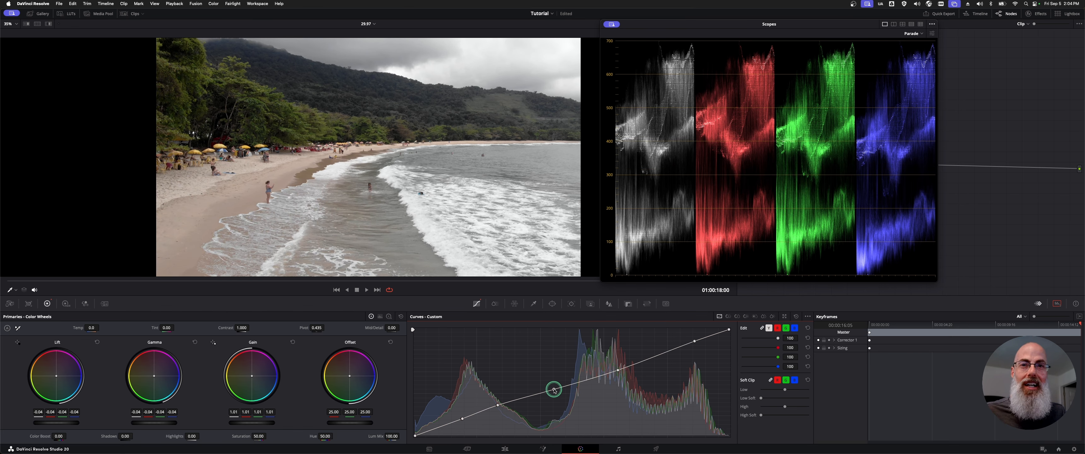
{"action": "left_click_drag", "start_coordinate": [618, 370], "coordinate": [618, 372]}
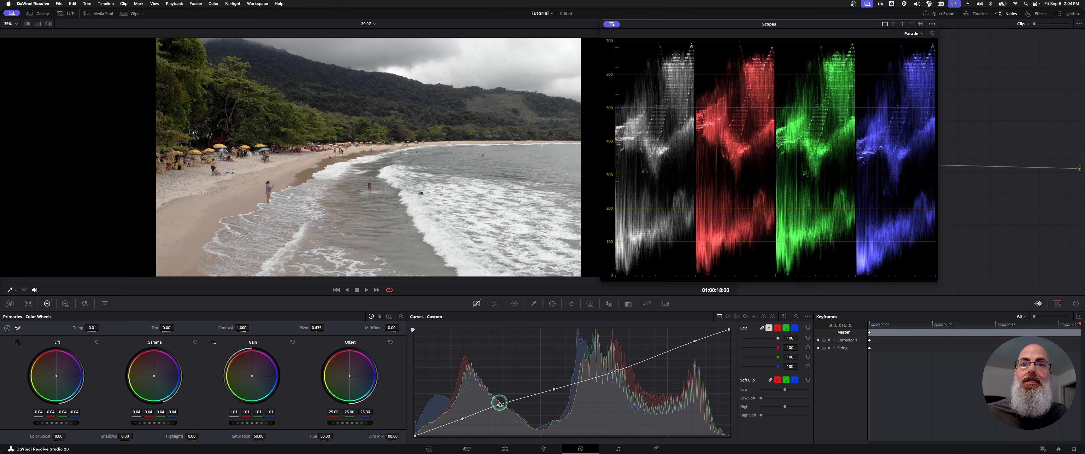
- Try raising the curve point between shadows and midtones, inspect the image in full screen, and delete that point
{"action": "left_click_drag", "start_coordinate": [498, 404], "coordinate": [494, 398]}
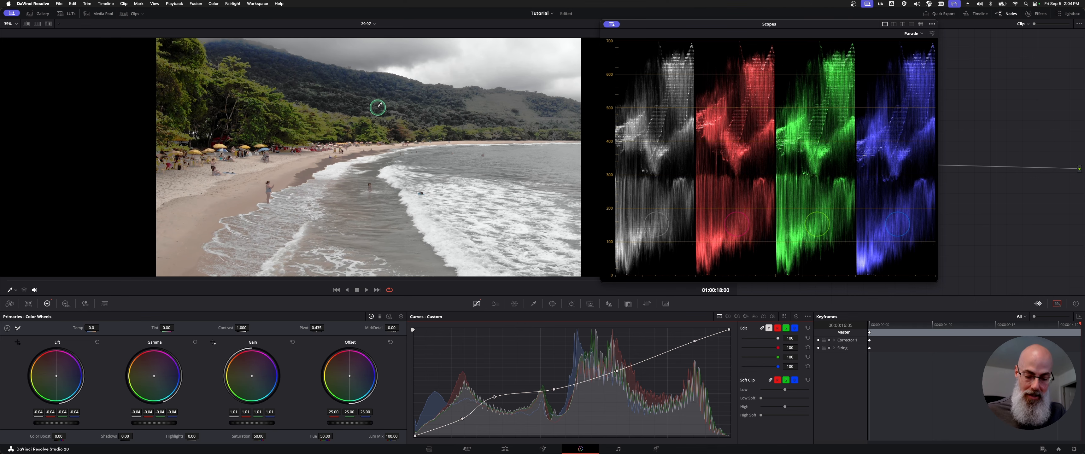
{"action": "key", "text": "super+f"}
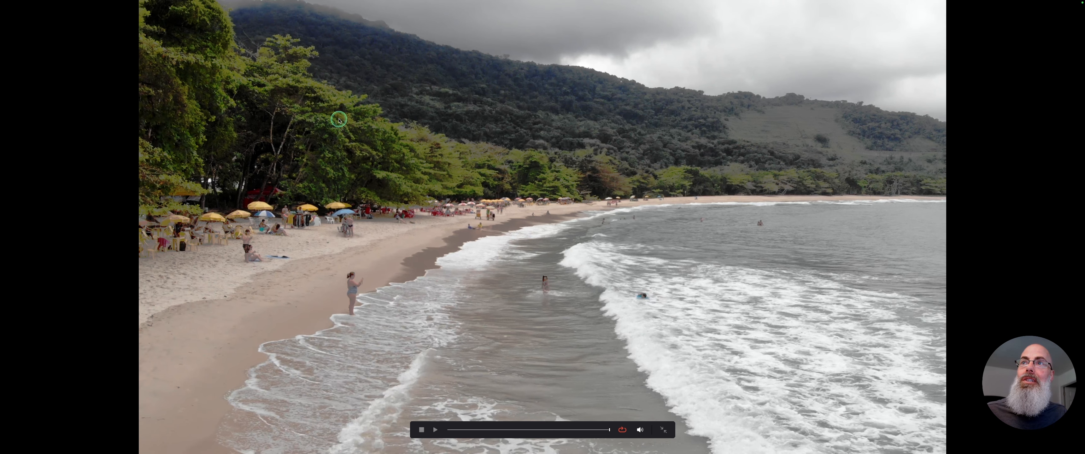
{"action": "key", "text": "super+f"}
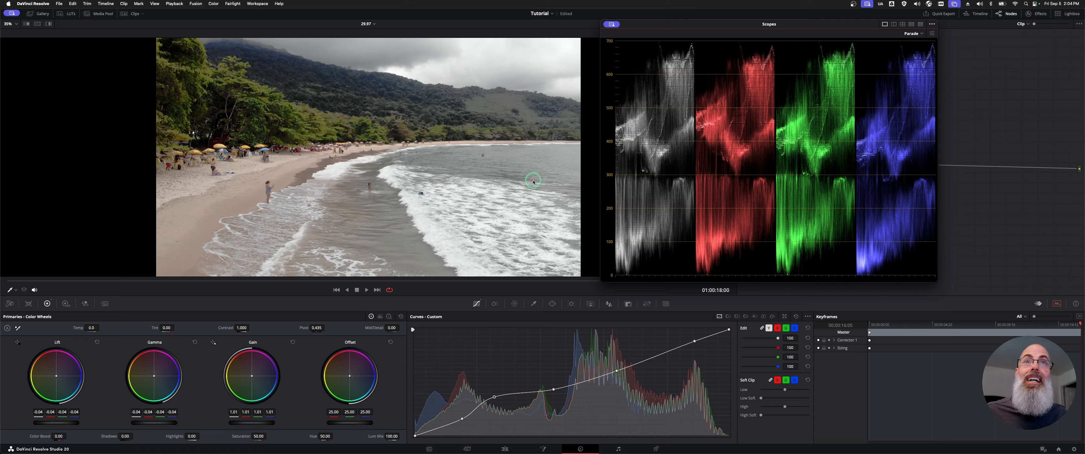
{"action": "left_click_drag", "start_coordinate": [495, 399], "coordinate": [501, 407]}
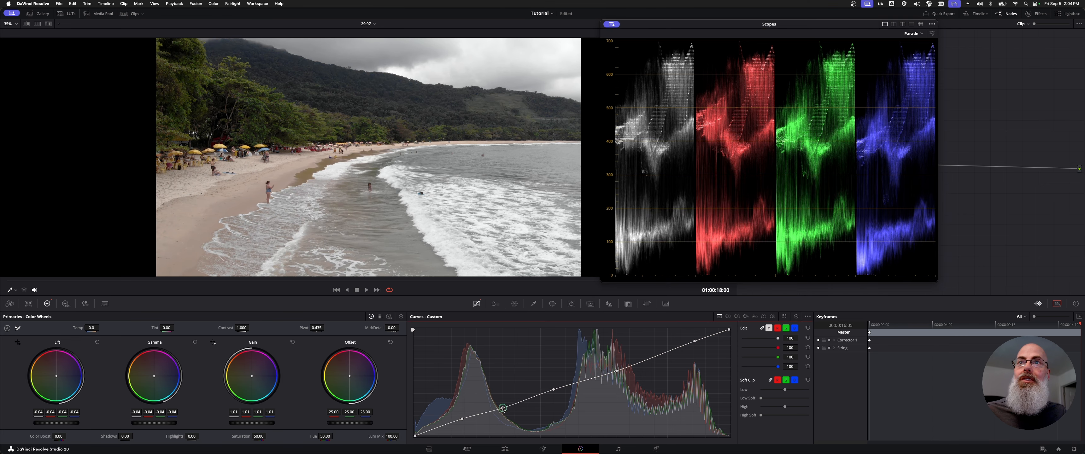
{"action": "right_click", "coordinate": [502, 406]}
- Test the central midtone point with a strong lift above the diagonal, and settle it slightly below the diagonal
{"action": "mouse_move", "coordinate": [559, 393]}
{"action": "left_mouse_down"}
{"action": "mouse_move", "coordinate": [540, 366]}
{"action": "mouse_move", "coordinate": [565, 412]}
{"action": "mouse_move", "coordinate": [548, 392]}
{"action": "left_mouse_up"}
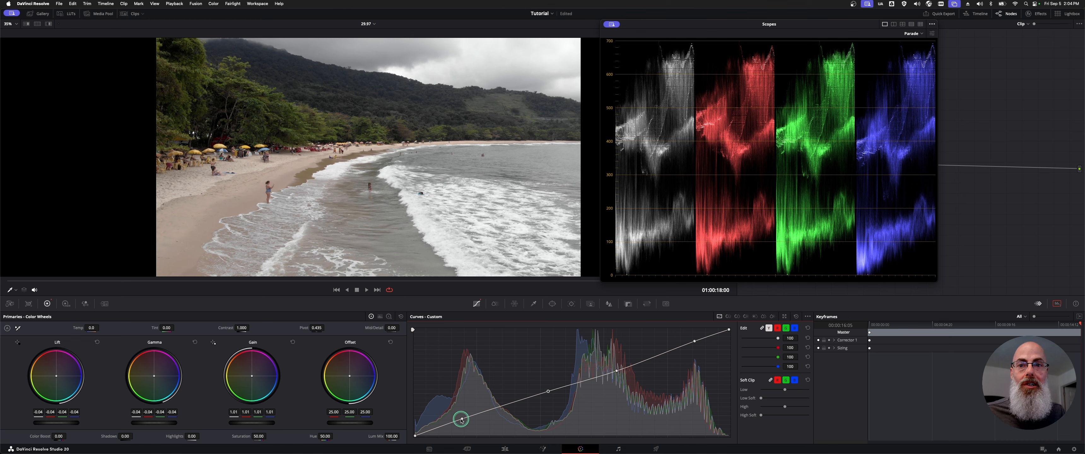
{"action": "left_click_drag", "start_coordinate": [549, 394], "coordinate": [535, 371]}
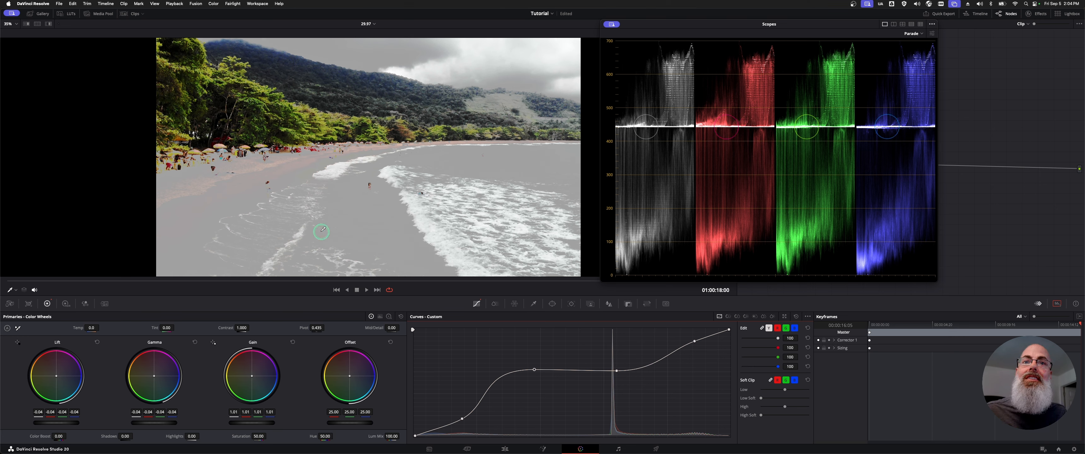
{"action": "left_click_drag", "start_coordinate": [534, 370], "coordinate": [549, 387]}
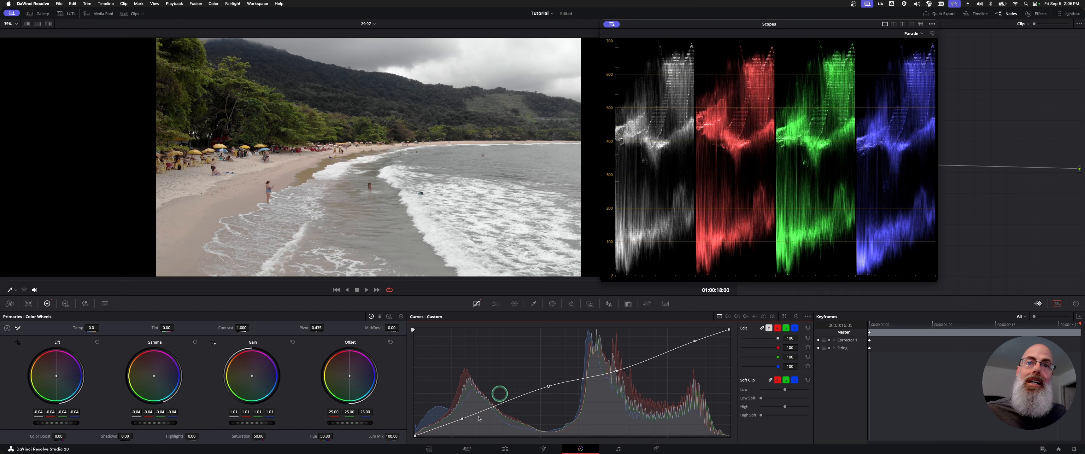
{"action": "left_click_drag", "start_coordinate": [549, 388], "coordinate": [546, 394]}
- Dock the floating scopes and compare the graded beach clip with the ungraded original in full screen
{"action": "key", "text": "super+shift+w"}
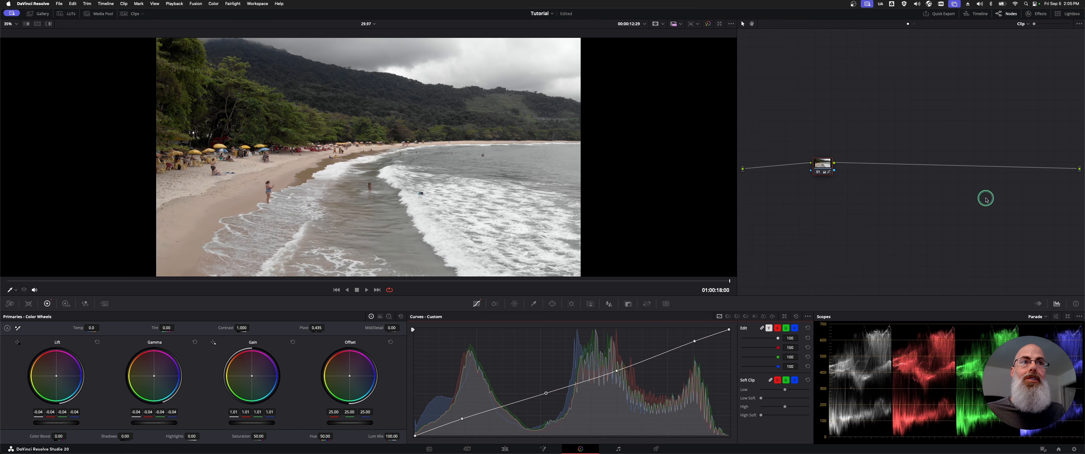
{"action": "left_click", "coordinate": [821, 171]}
{"action": "key", "text": "super+f"}
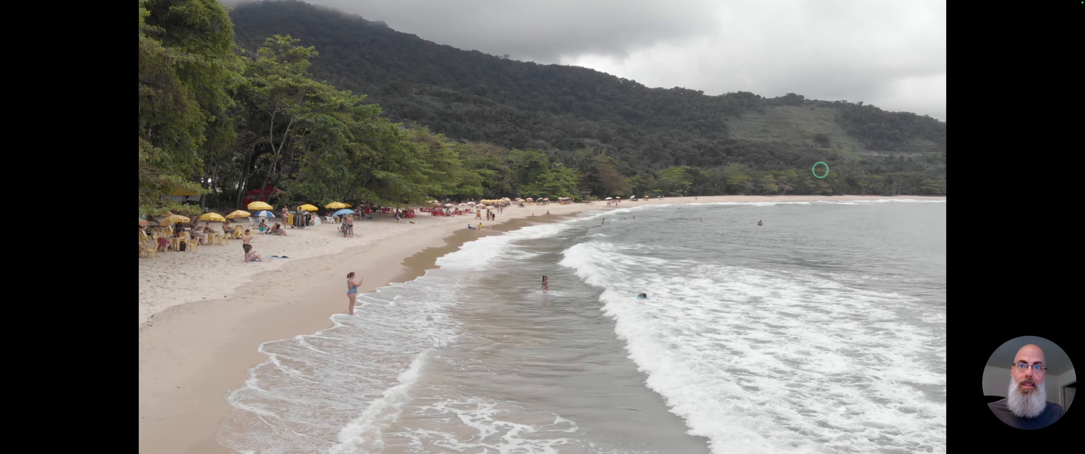
{"action": "key", "text": "super+d"}
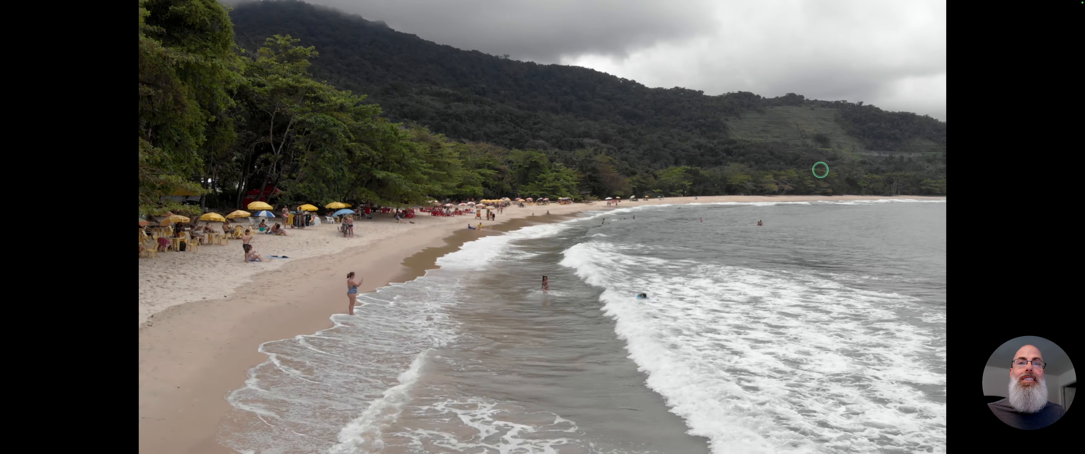
{"action": "key", "text": "super+d"}
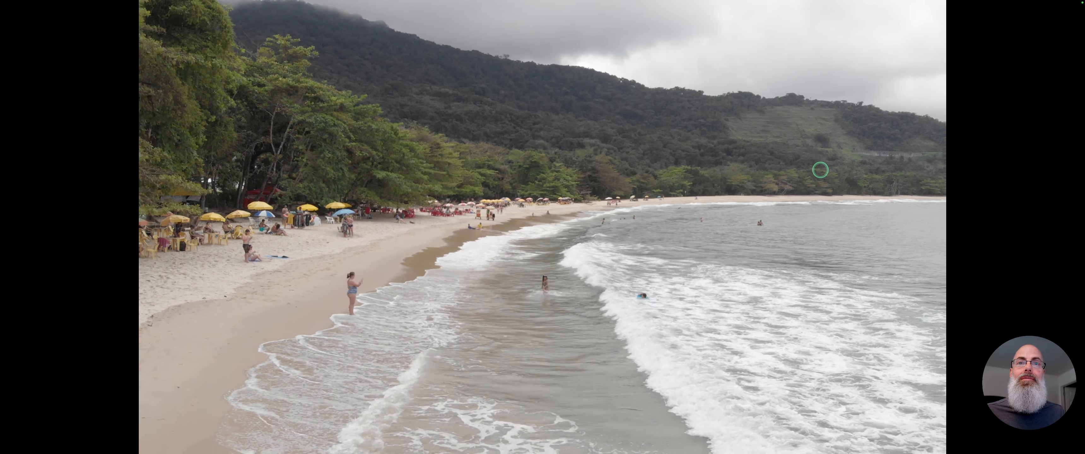
{"action": "key", "text": "super+d"}
{"action": "key", "text": "super+f"}
{"action": "left_click", "coordinate": [818, 168]}
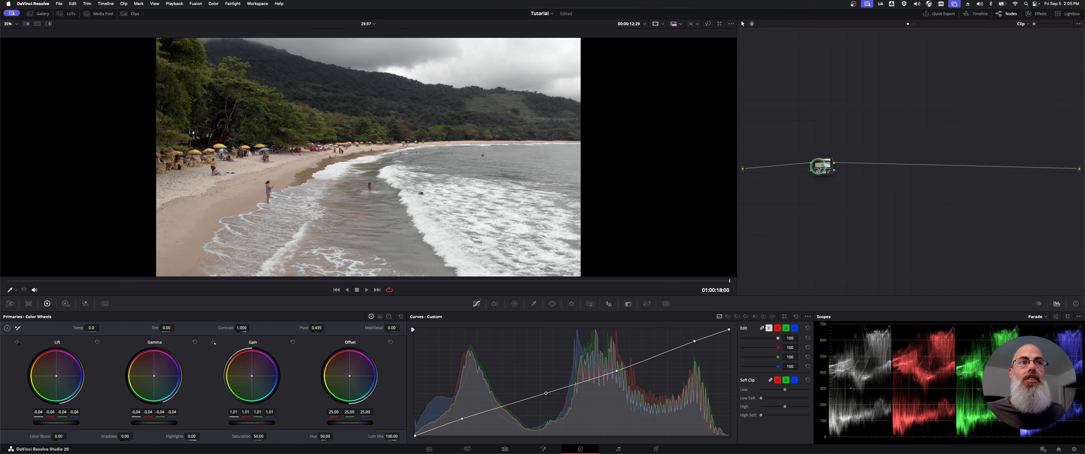